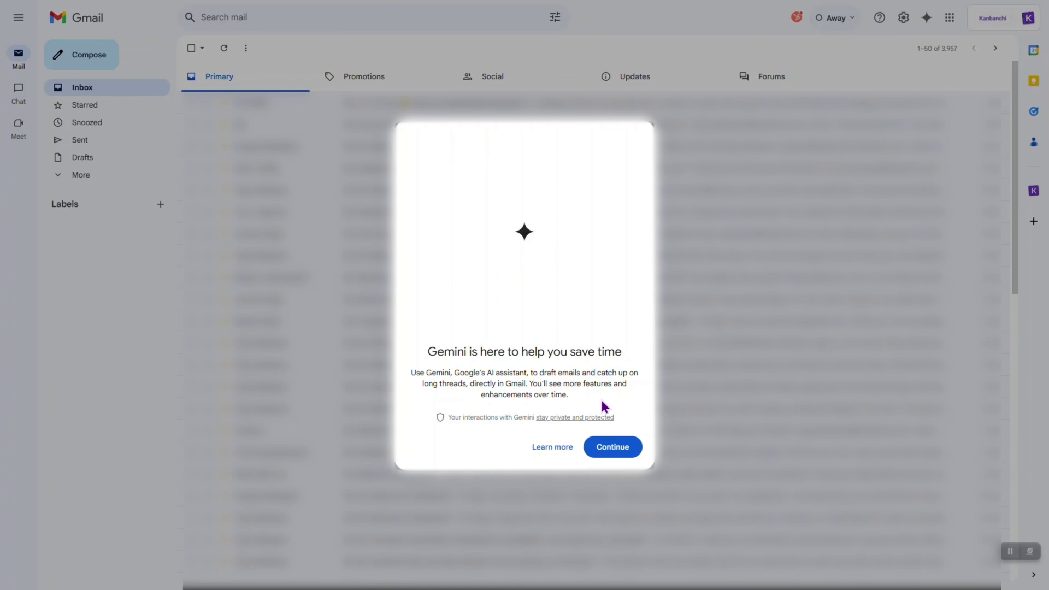
Step: Read the Gemini privacy note and the linked help article about Gemini
left_click_drag(530, 417, 470, 422)
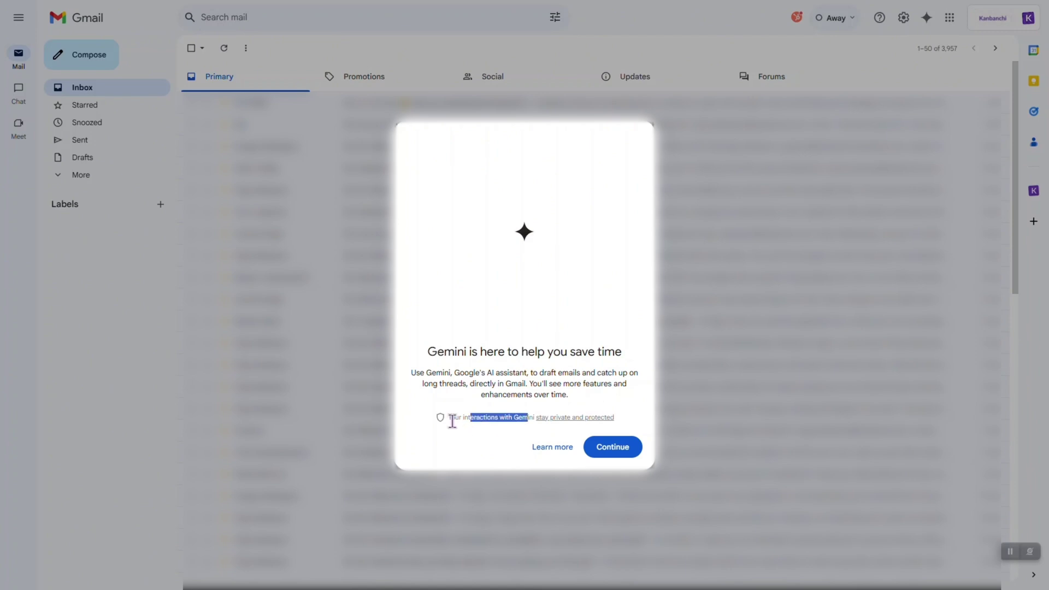
left_click(449, 421)
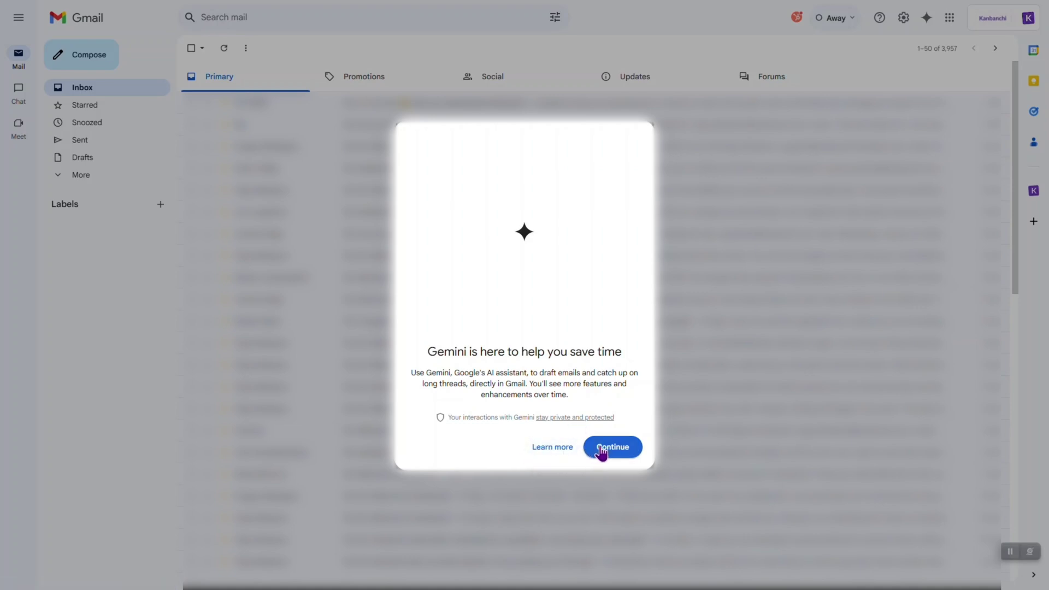
left_click(538, 457)
left_click_drag(96, 140, 468, 147)
left_click(487, 142)
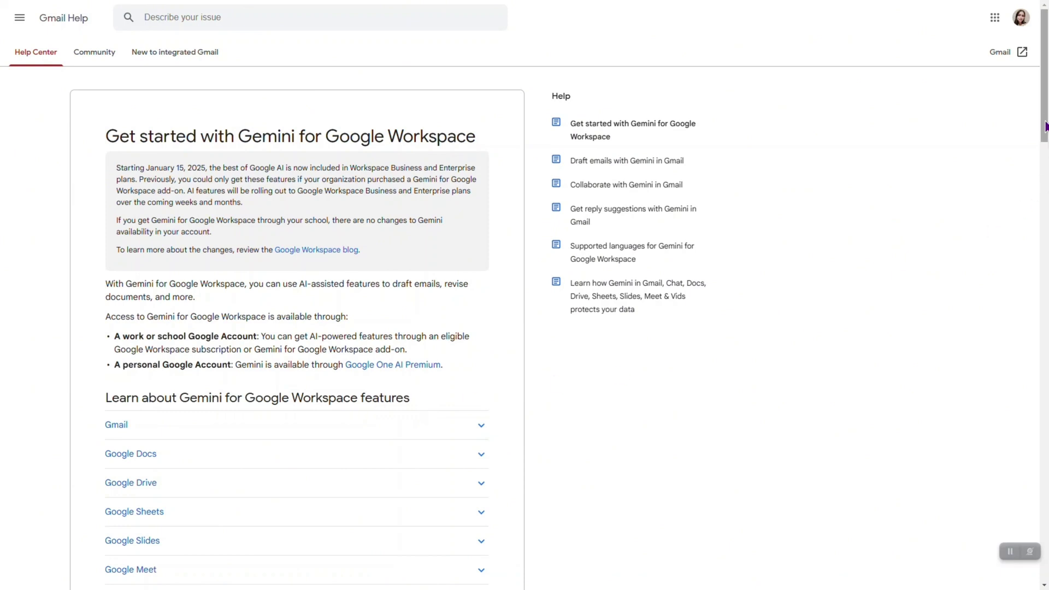
scroll(1045, 127, "down", 5)
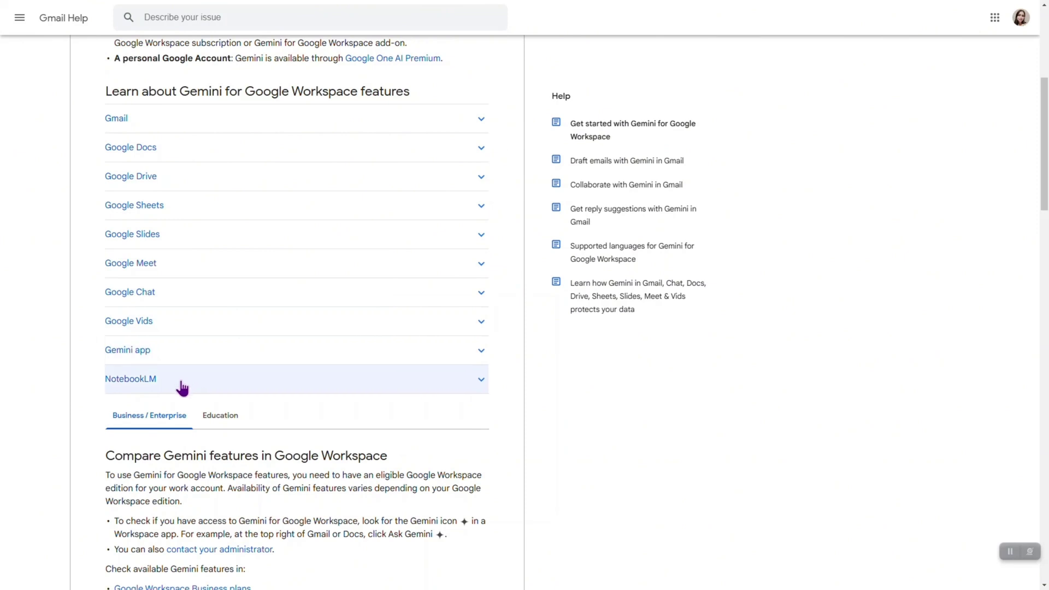
left_click_drag(1045, 143, 1045, 225)
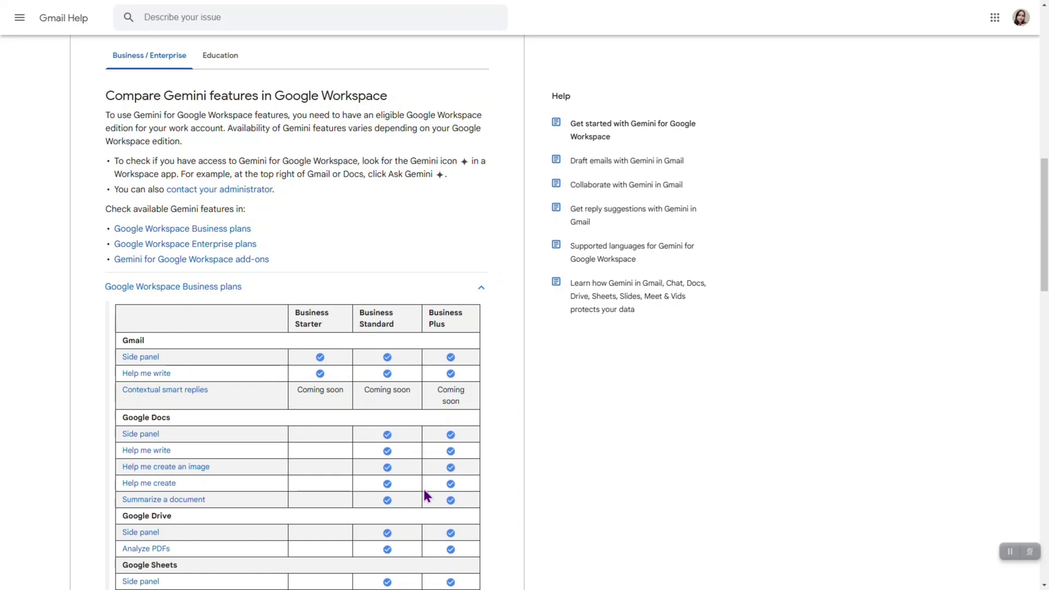
scroll(424, 489, "down", 15)
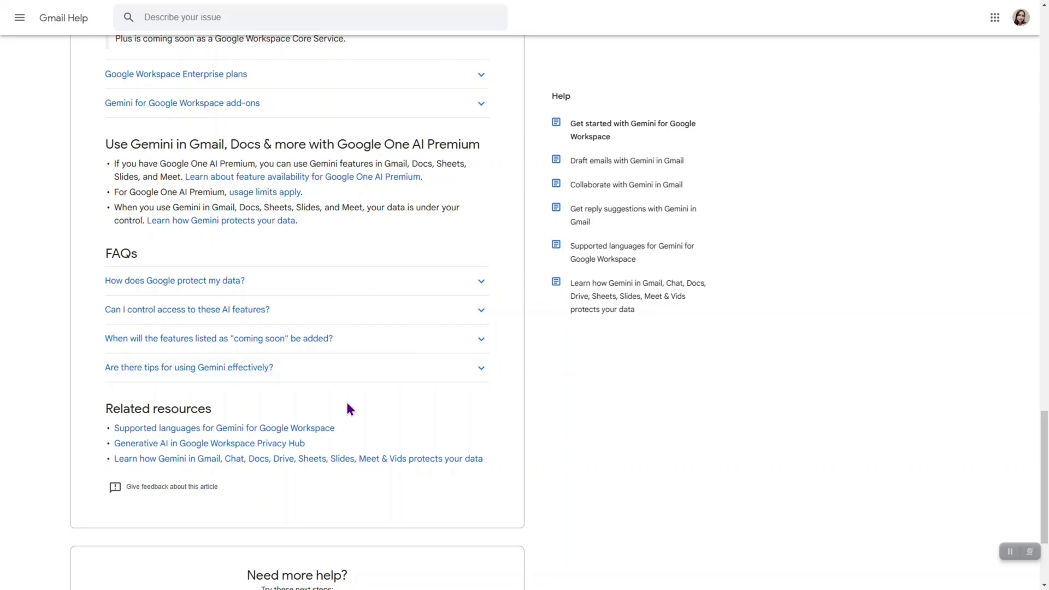
scroll(694, 428, "up", 20)
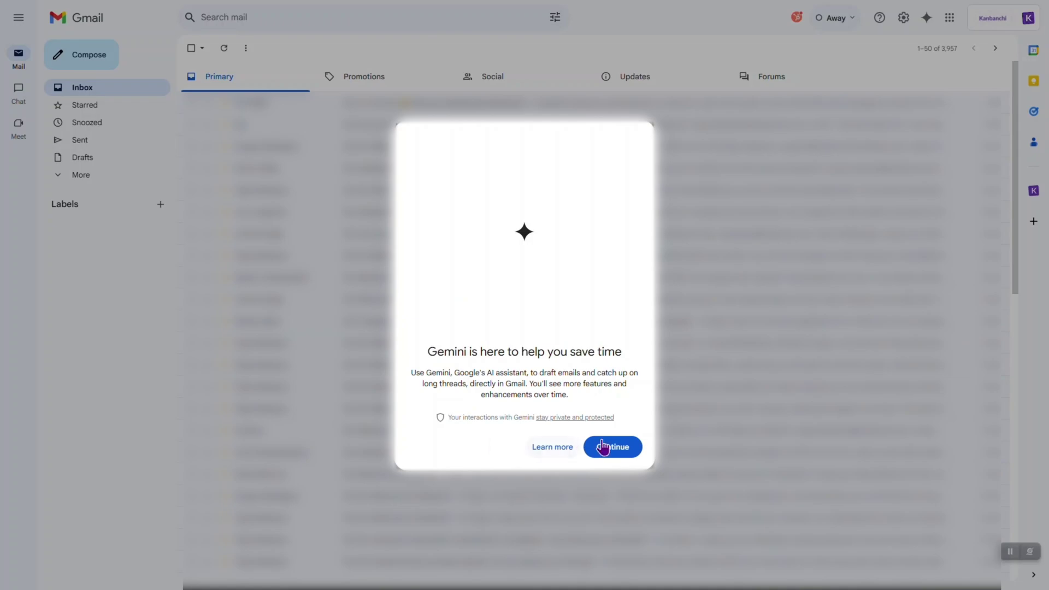
Step: Accept the Gemini introduction, test widening its panel, and place the cursor in the prompt box
left_click(605, 447)
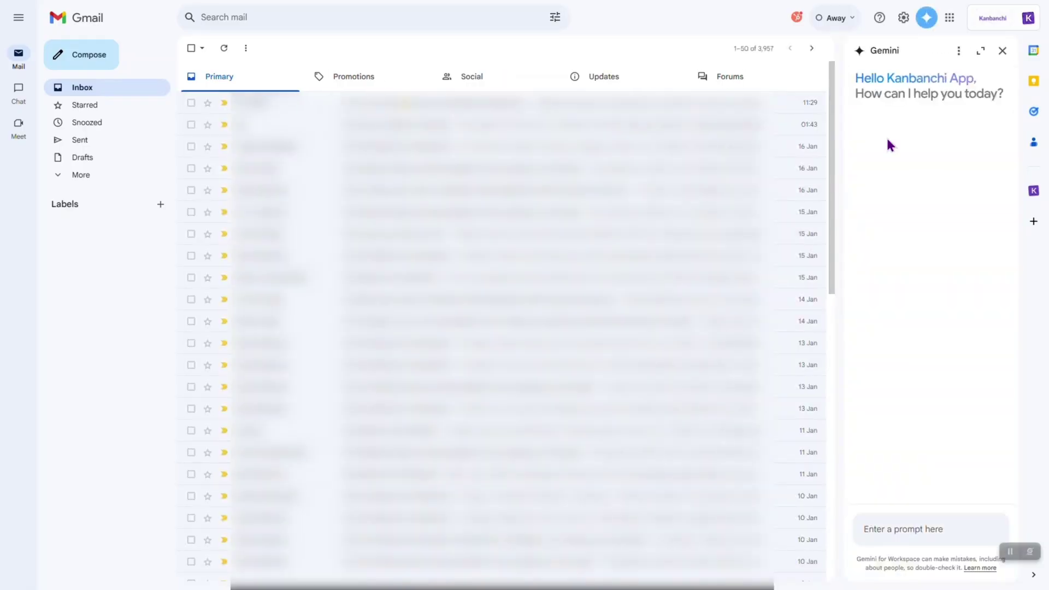
left_click(960, 52)
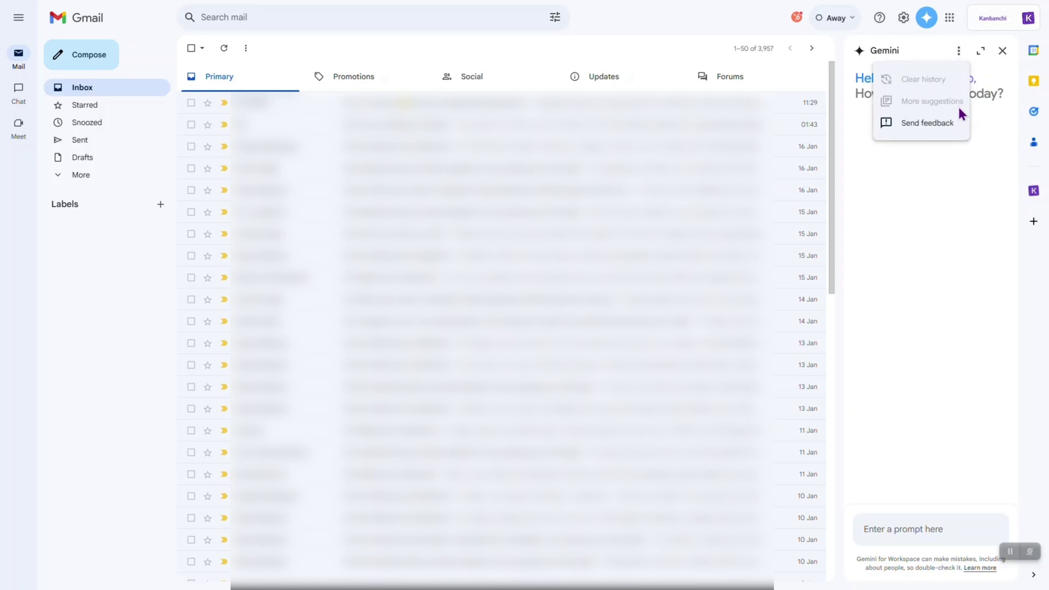
left_click(982, 53)
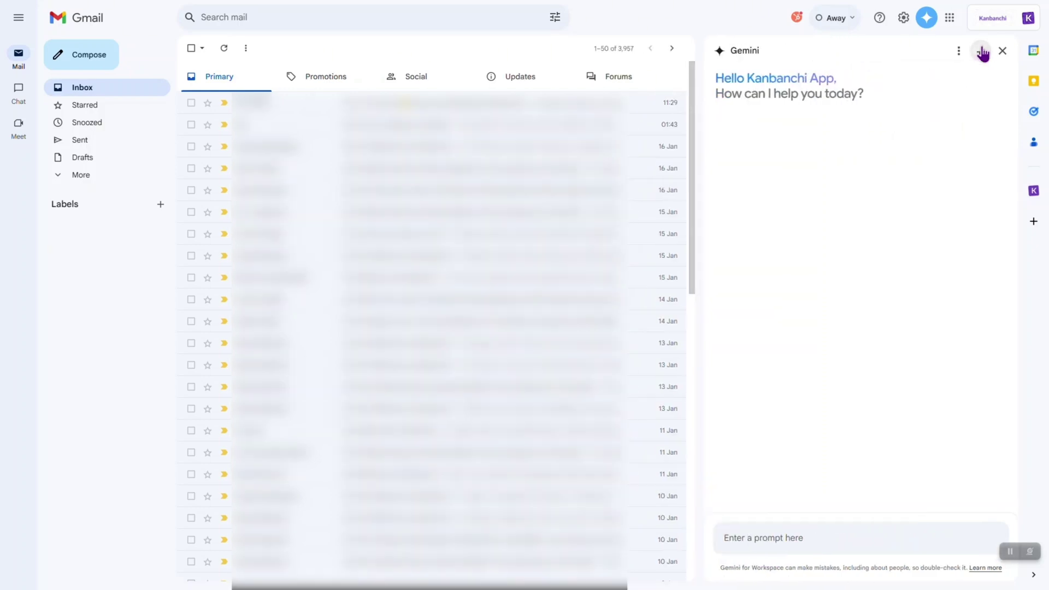
left_click(982, 53)
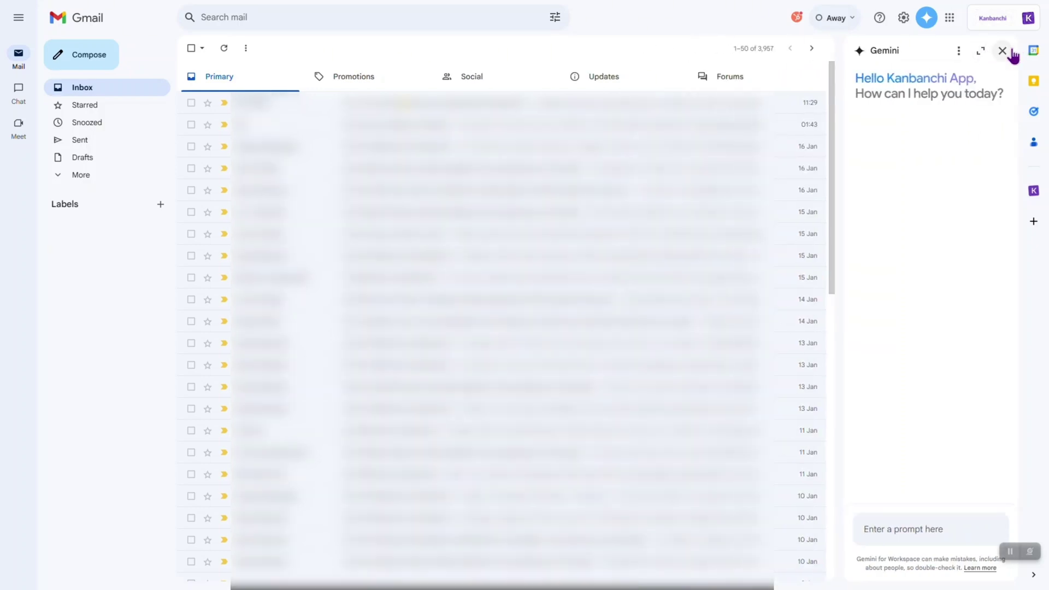
left_click(910, 526)
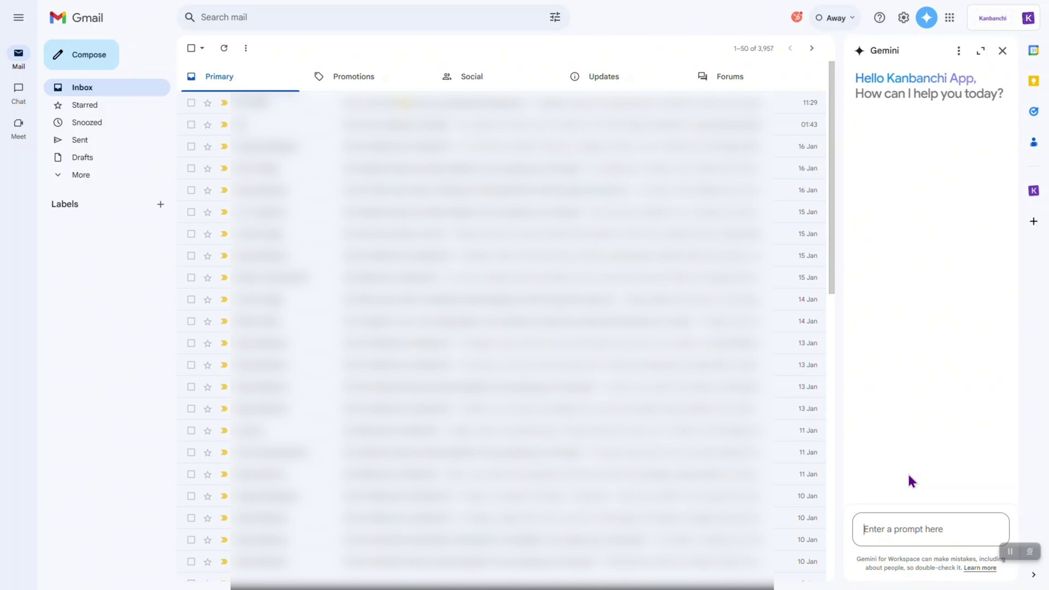
Step: Ask Gemini to 'find all my unread emails' and read its reply about enabling smart features
type("find all my unread emails")
key("Return")
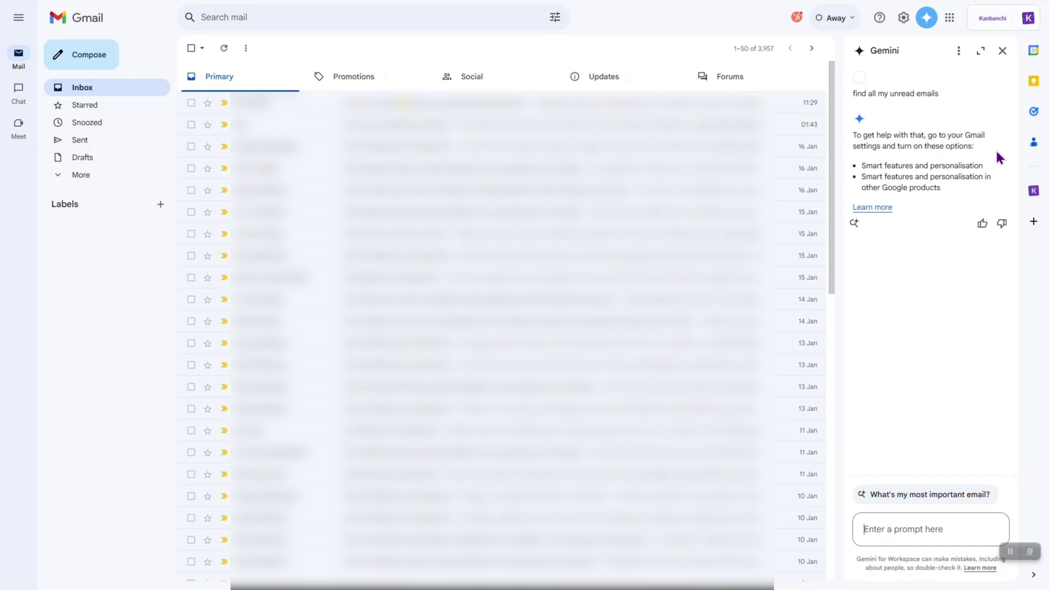
left_click_drag(963, 135, 982, 147)
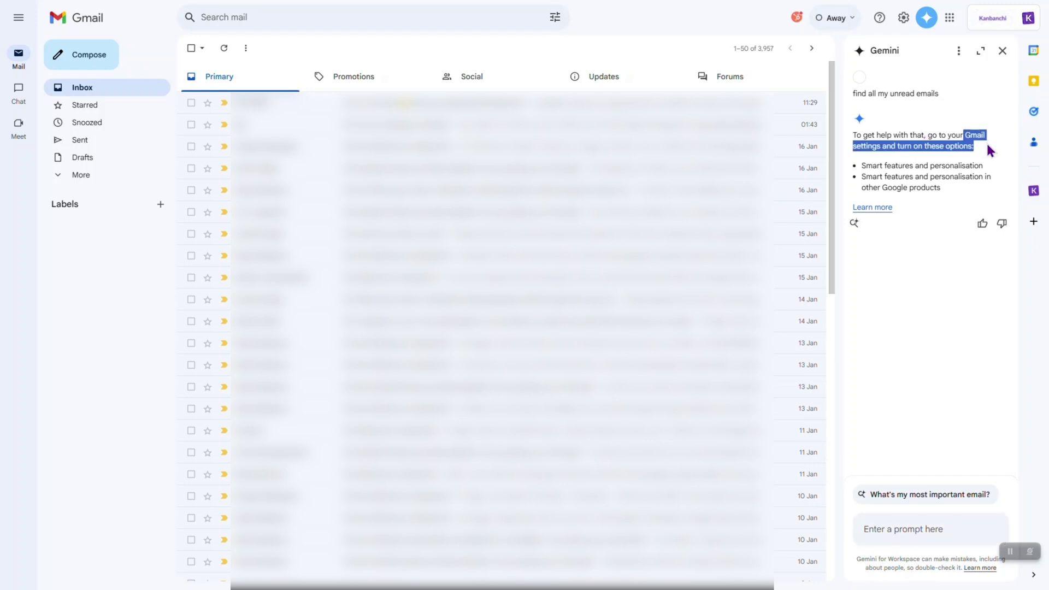
left_click(987, 154)
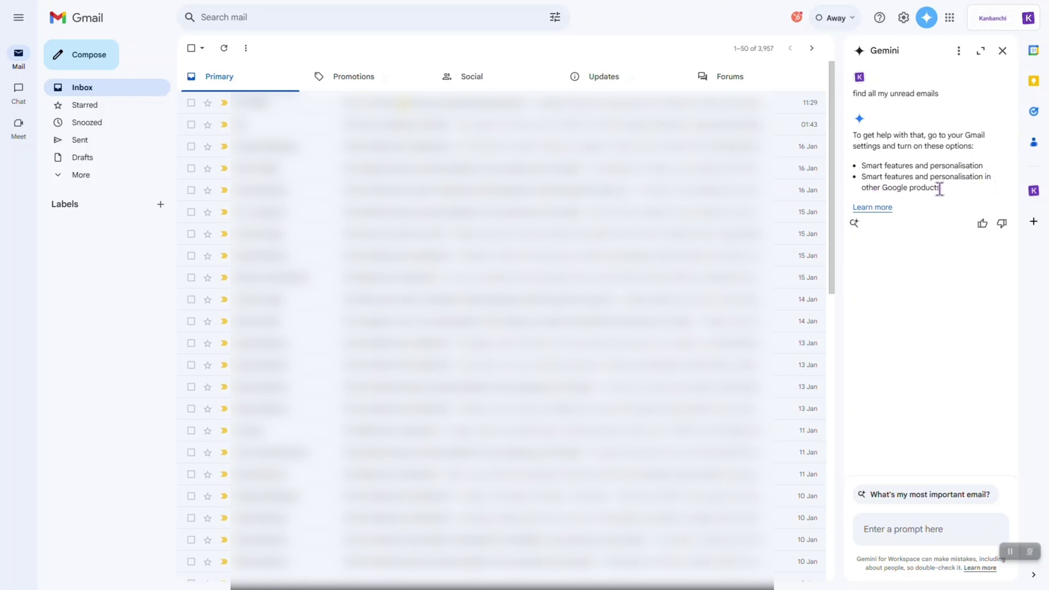
Step: Turn on smart features and personalisation in other Google products in Gmail settings and save
left_click(902, 18)
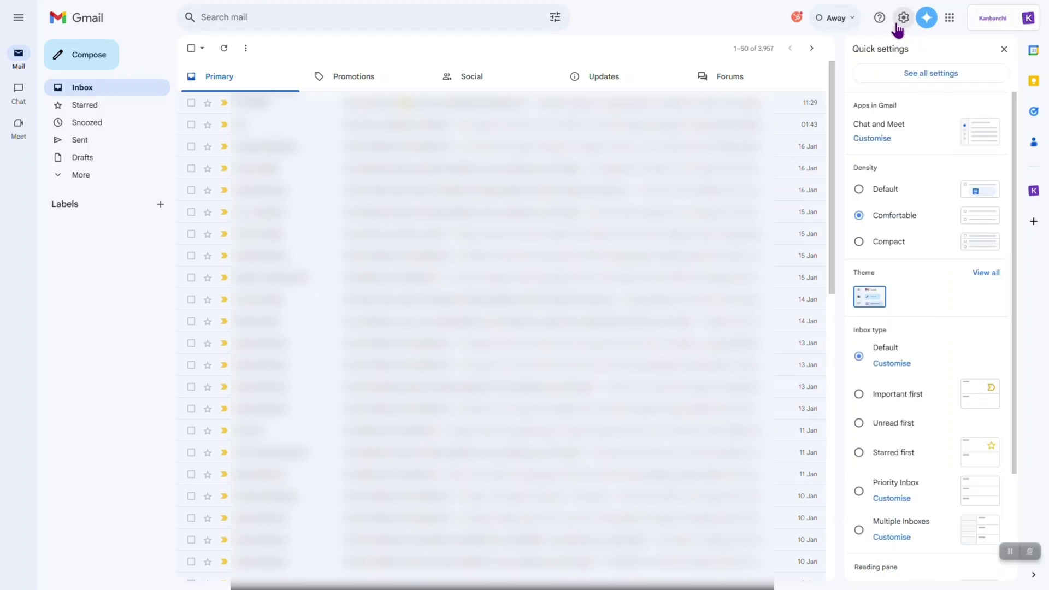
left_click(918, 79)
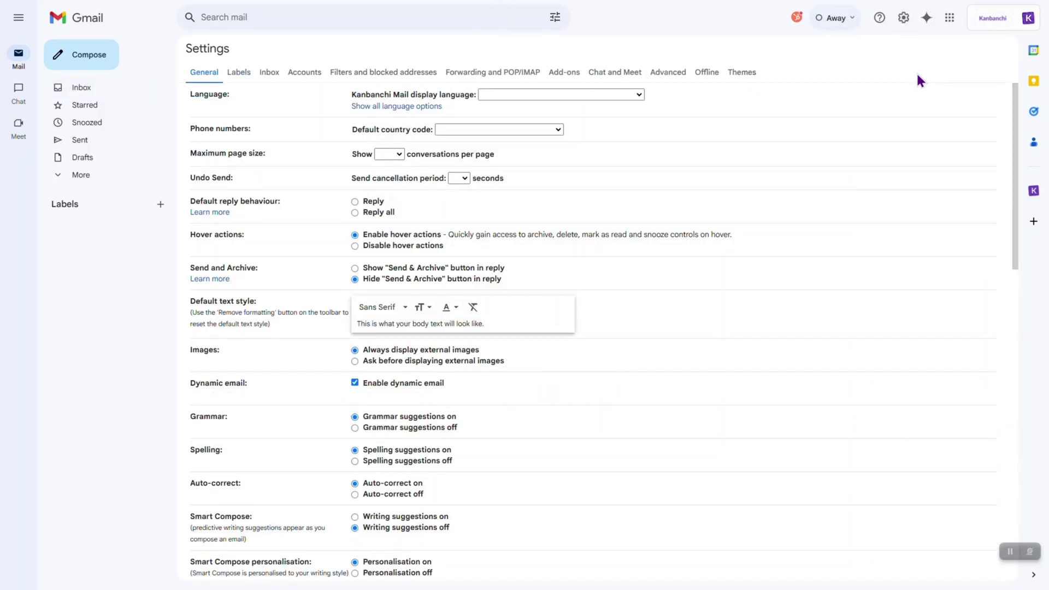
left_click_drag(1014, 107, 1023, 261)
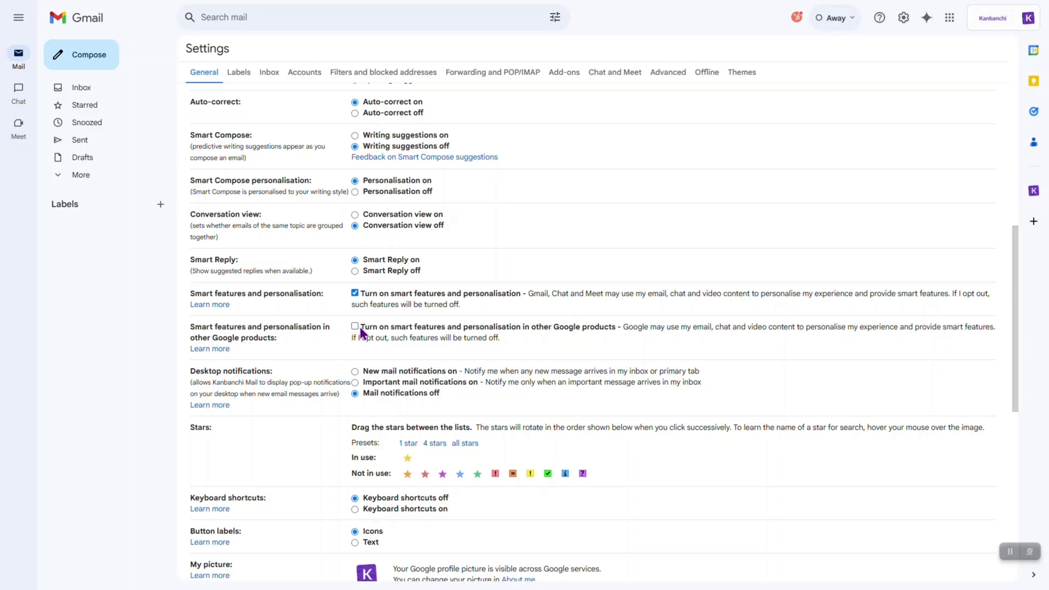
left_click(356, 326)
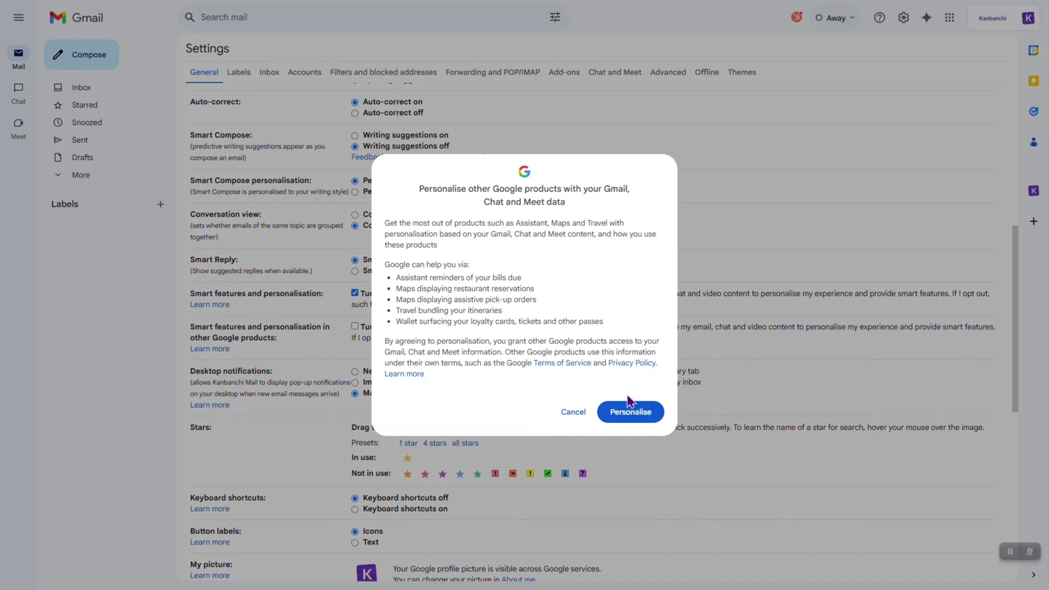
left_click(626, 416)
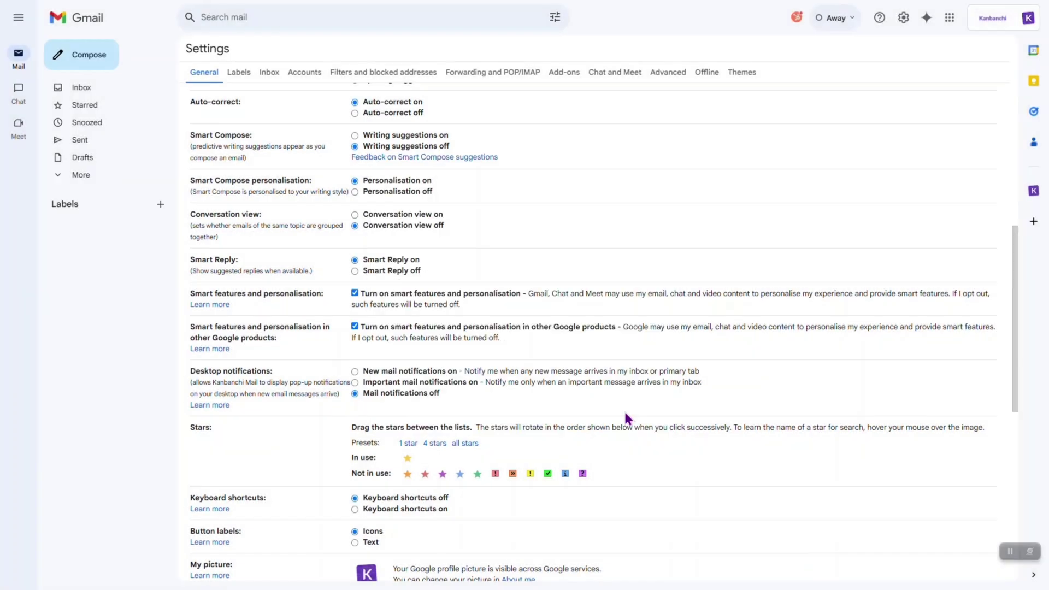
scroll(606, 257, "down", 10)
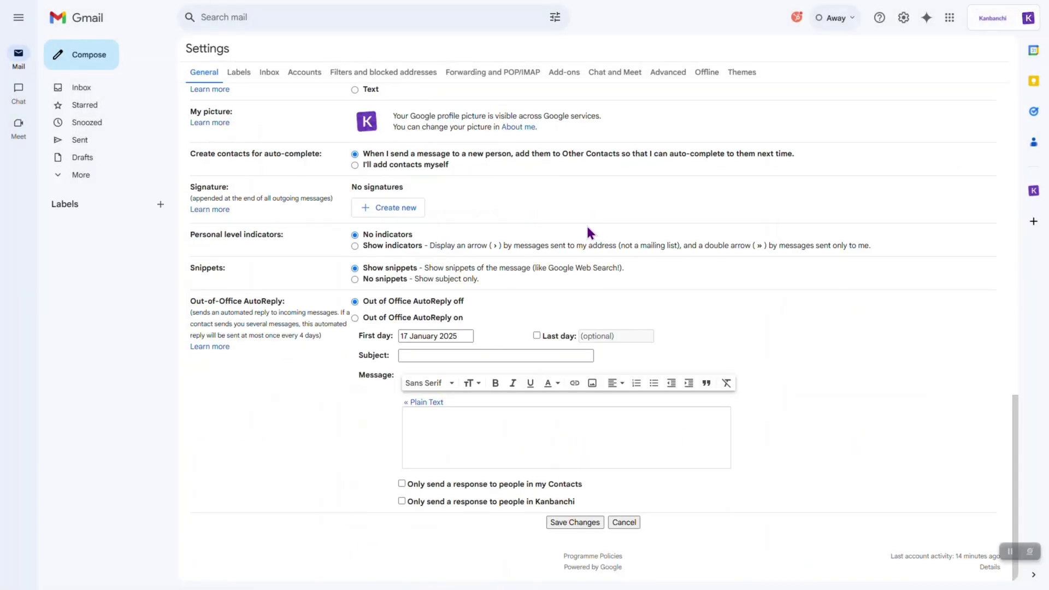
left_click(560, 523)
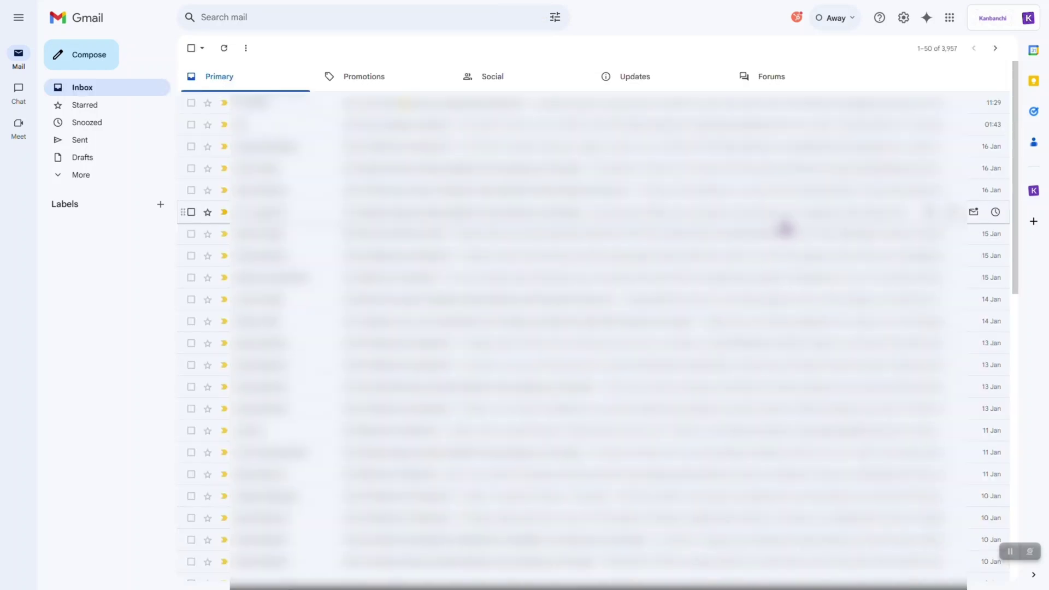
Step: Reopen Gemini, try the most-important-email suggestion, and ask it to 'find all unread emails'
left_click(927, 20)
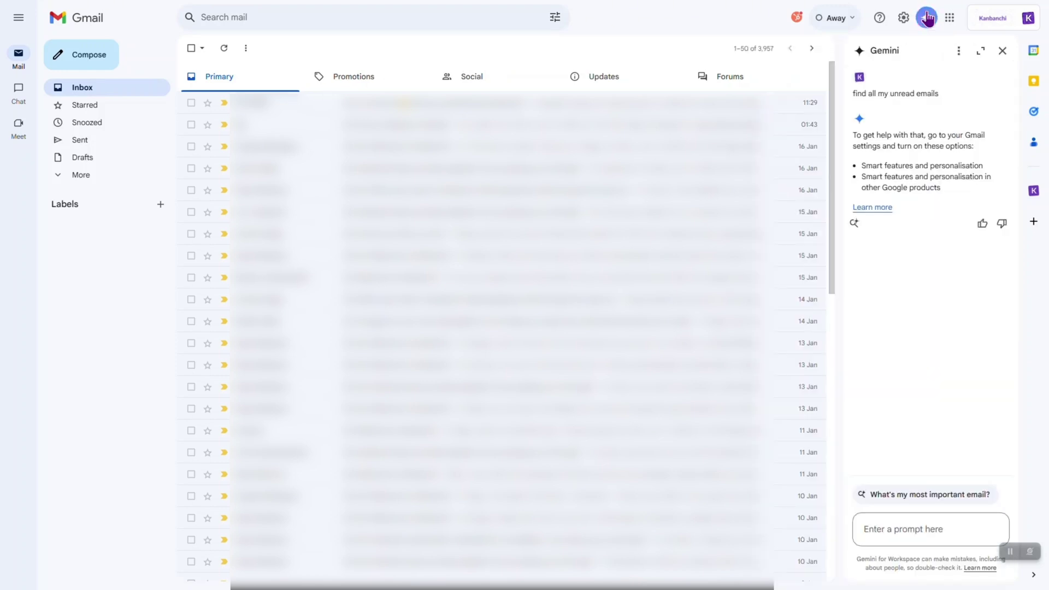
left_click(918, 527)
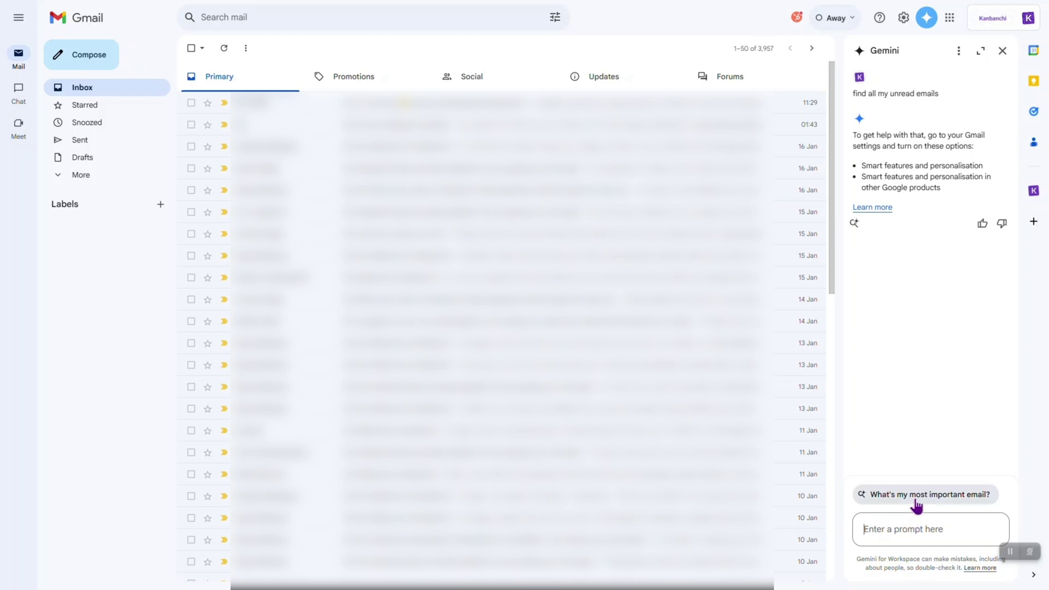
left_click(915, 496)
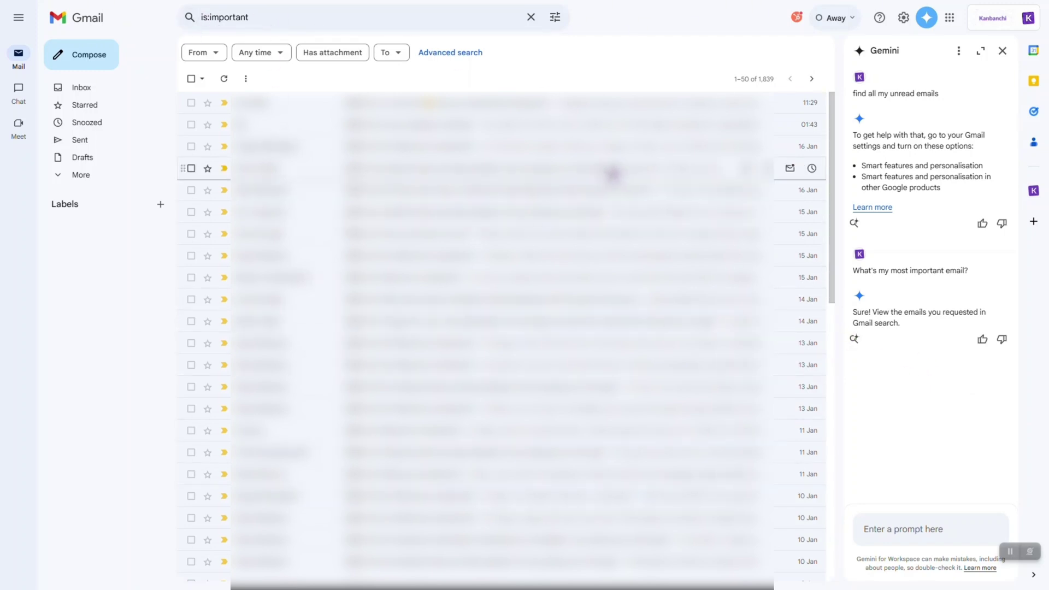
left_click(910, 519)
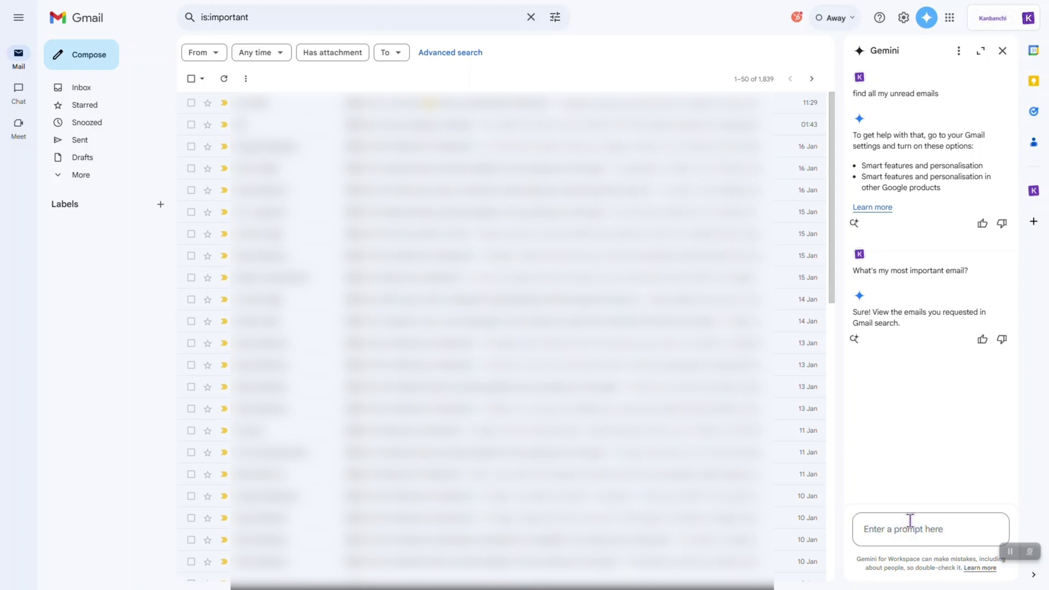
type("find all unread emails")
key("Return")
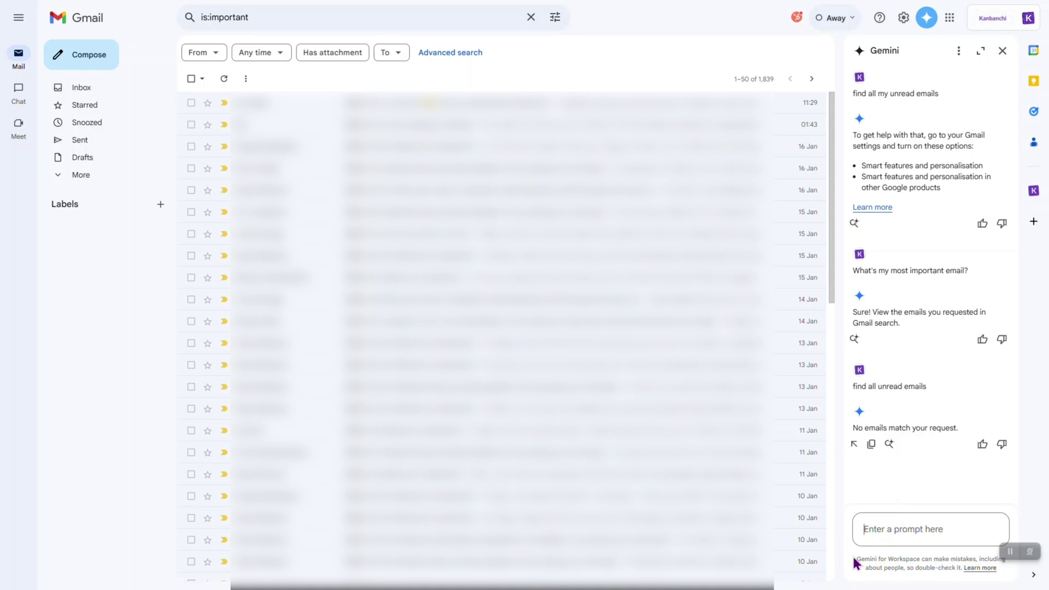
Step: Ask Gemini to 'compose an email to ask project update' and widen the panel to read the draft
type("compose an email to ask proje")
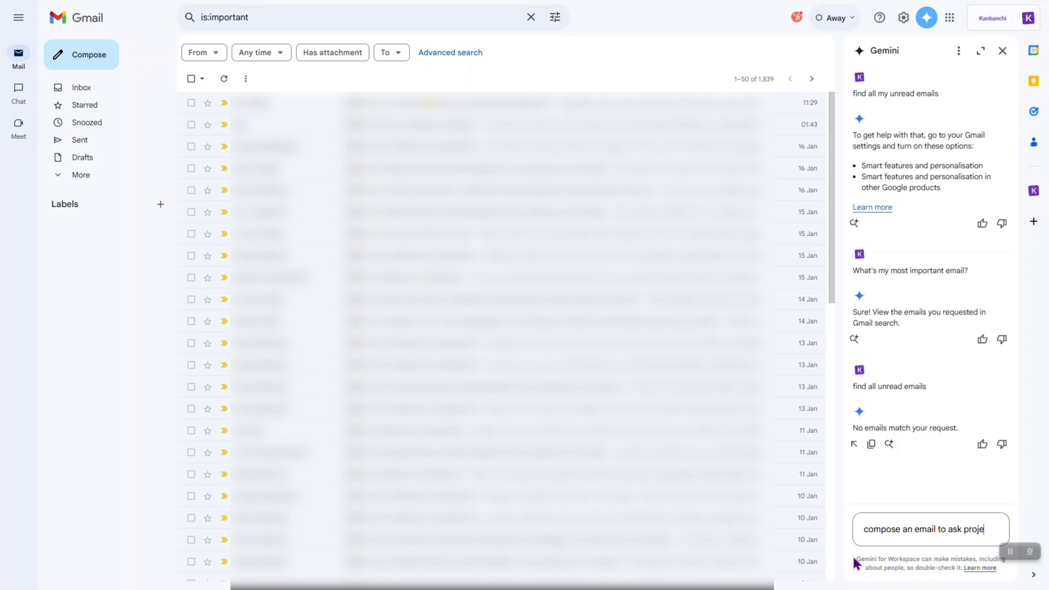
type("ct update")
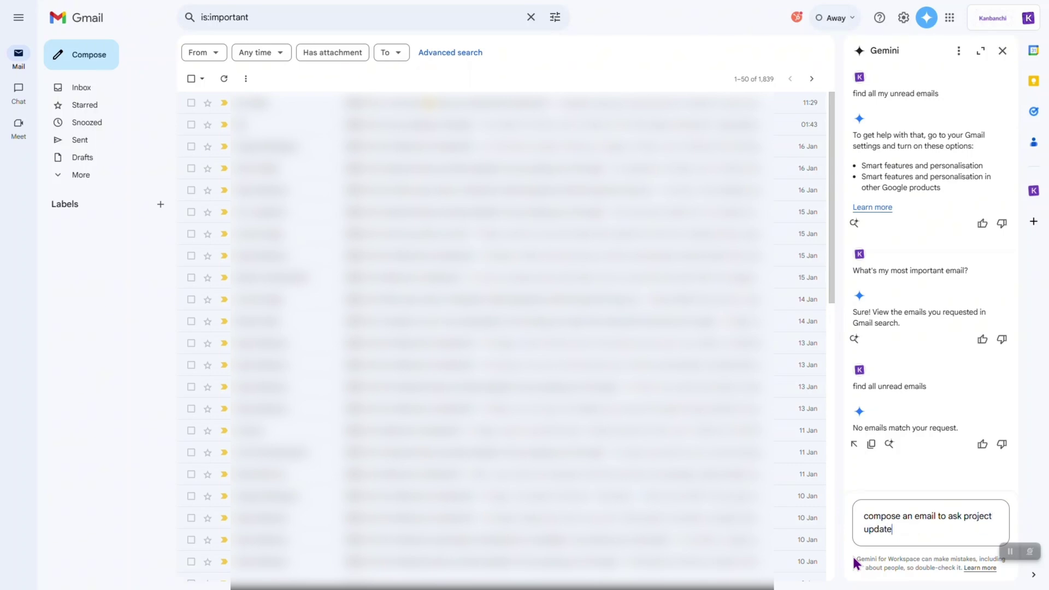
key("Return")
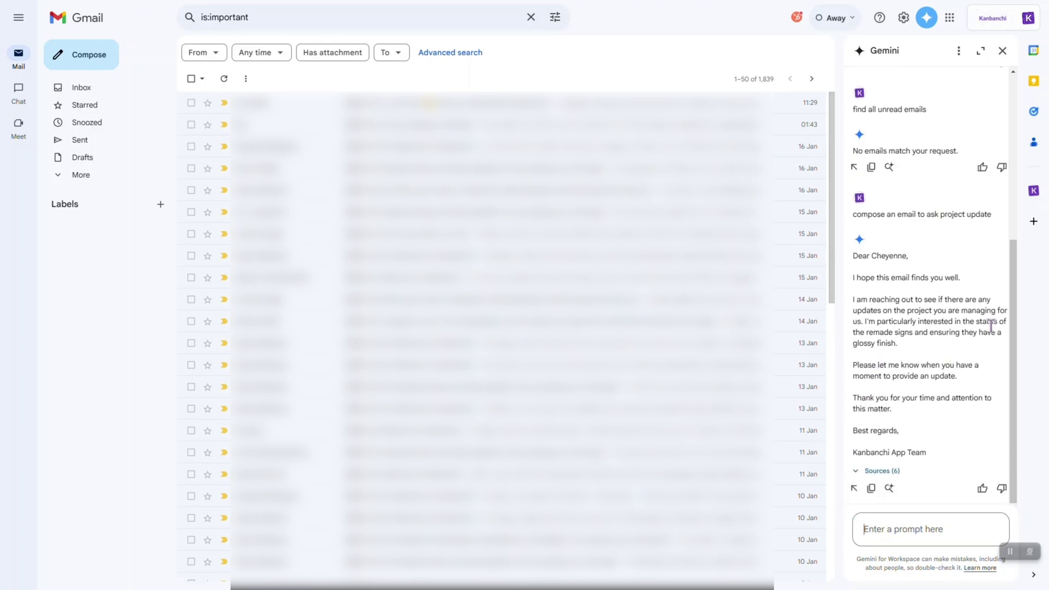
left_click(978, 55)
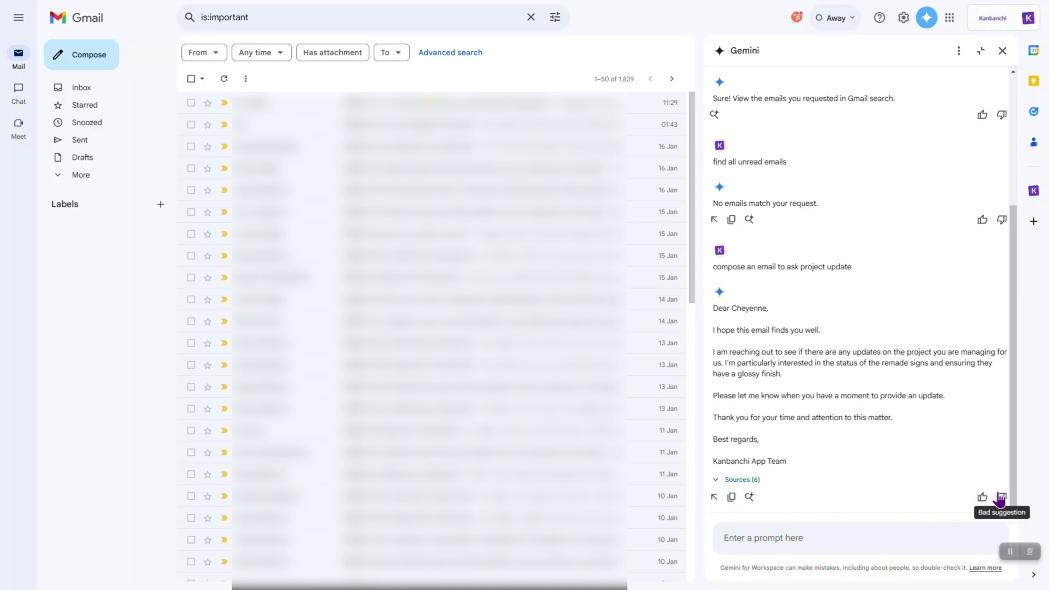
Step: Insert Gemini's project-update draft into a new email and bring up its refine options
left_click(714, 496)
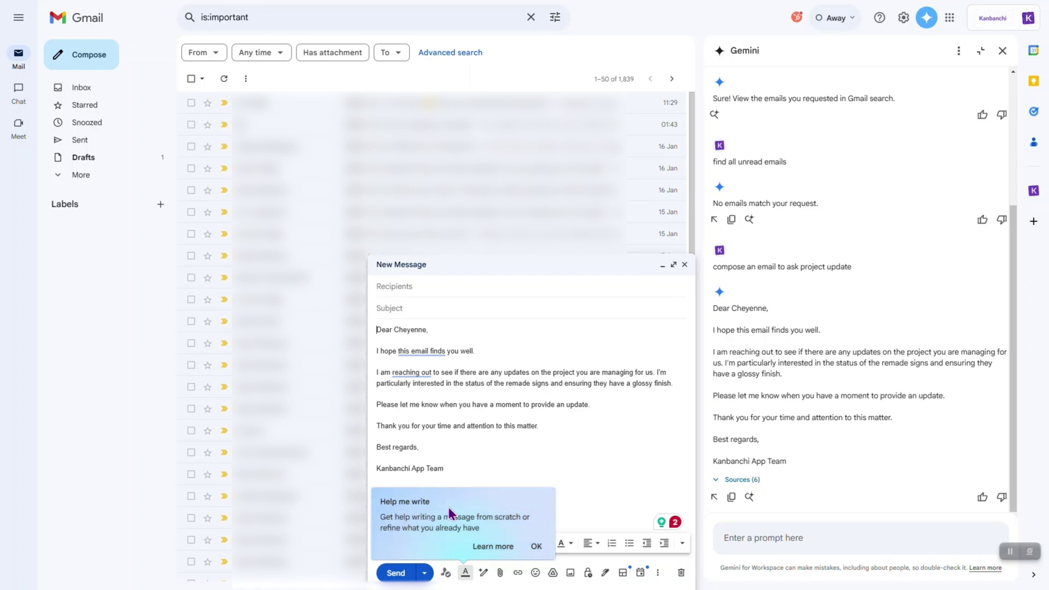
left_click(536, 546)
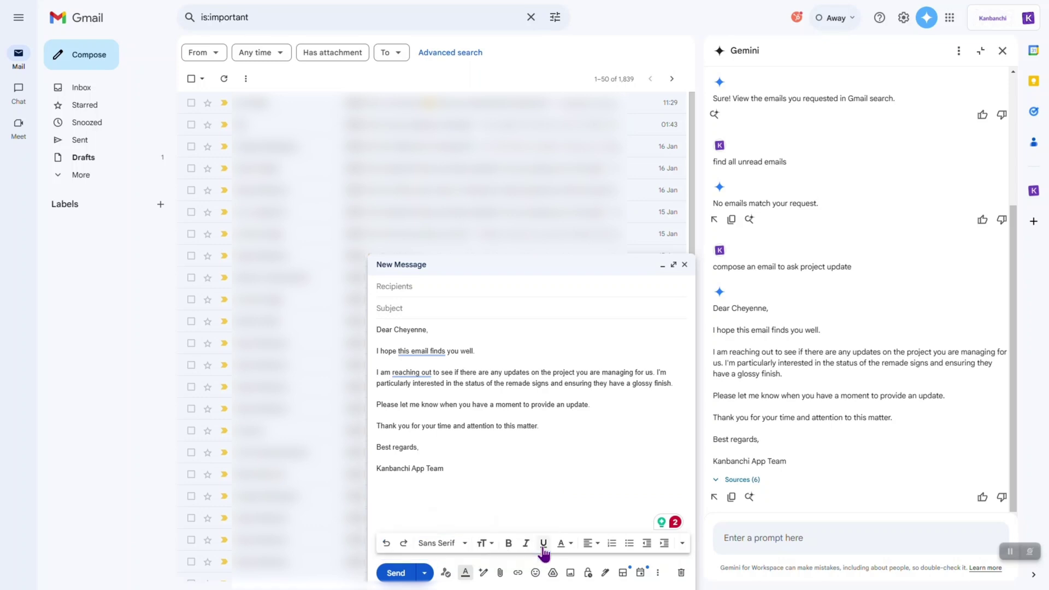
left_click(484, 572)
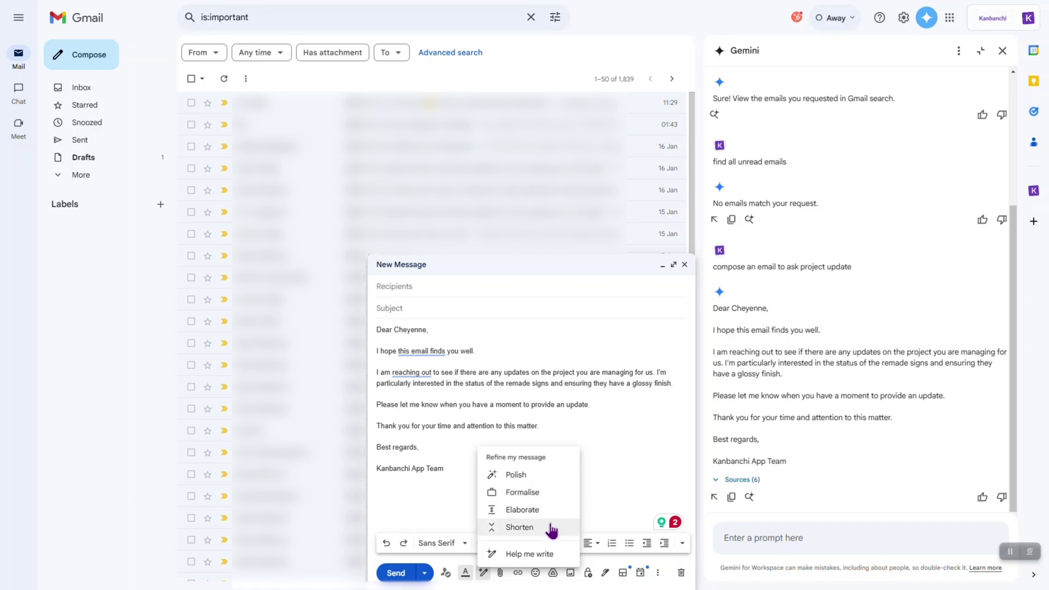
Step: Refine the draft with Formalise, switch to Elaborate, regenerate, and insert the rewrite below the original
left_click(540, 554)
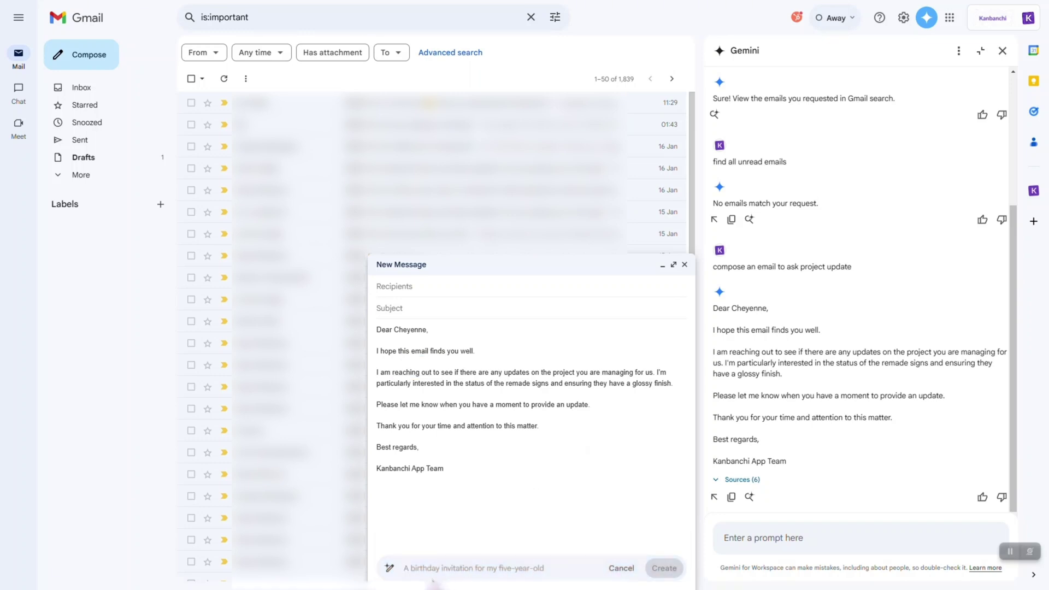
left_click(623, 569)
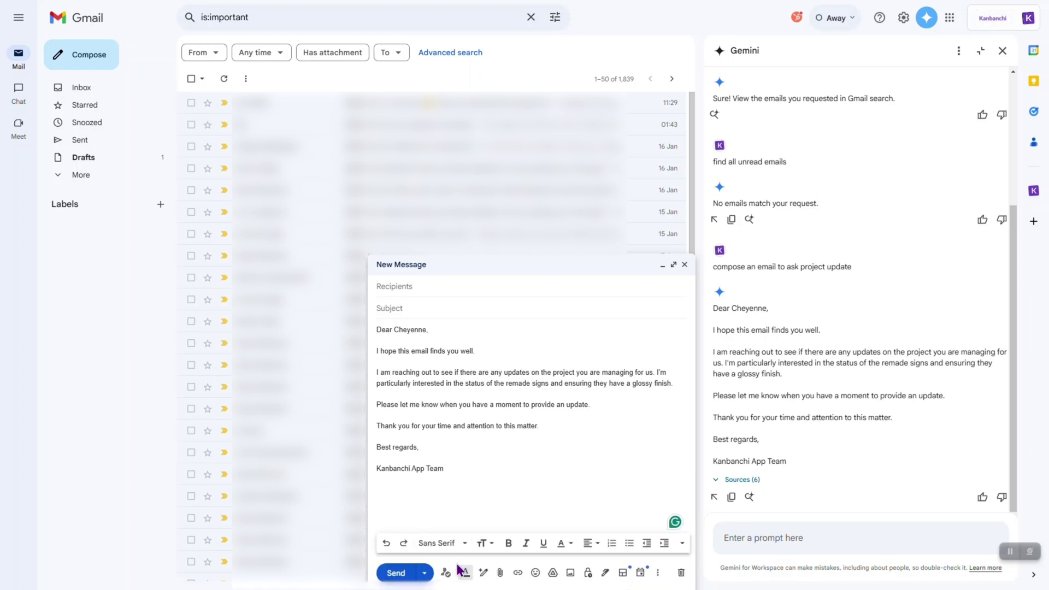
left_click(483, 572)
left_click(547, 499)
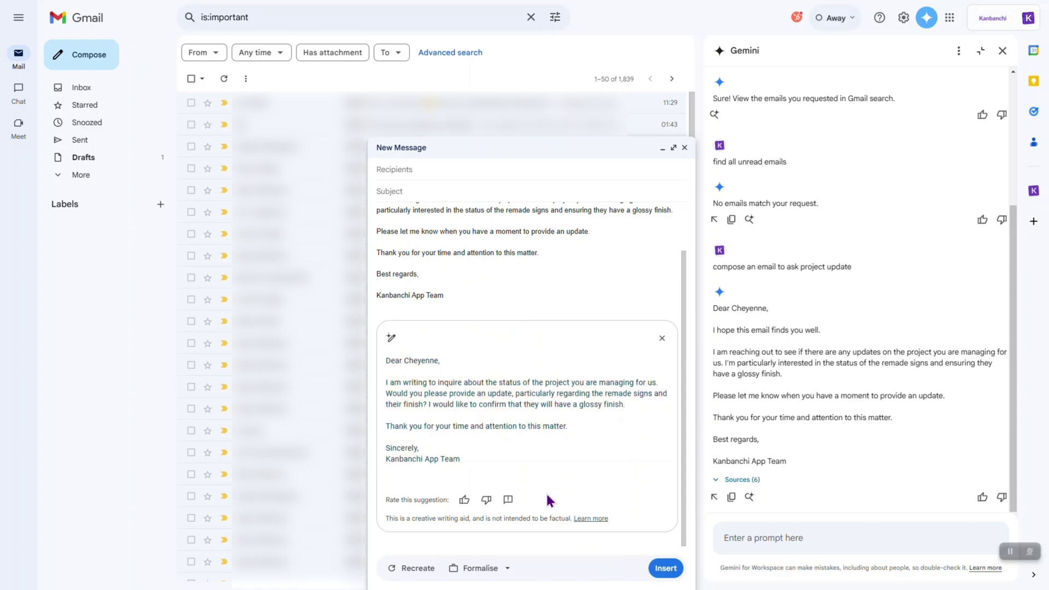
left_click(471, 569)
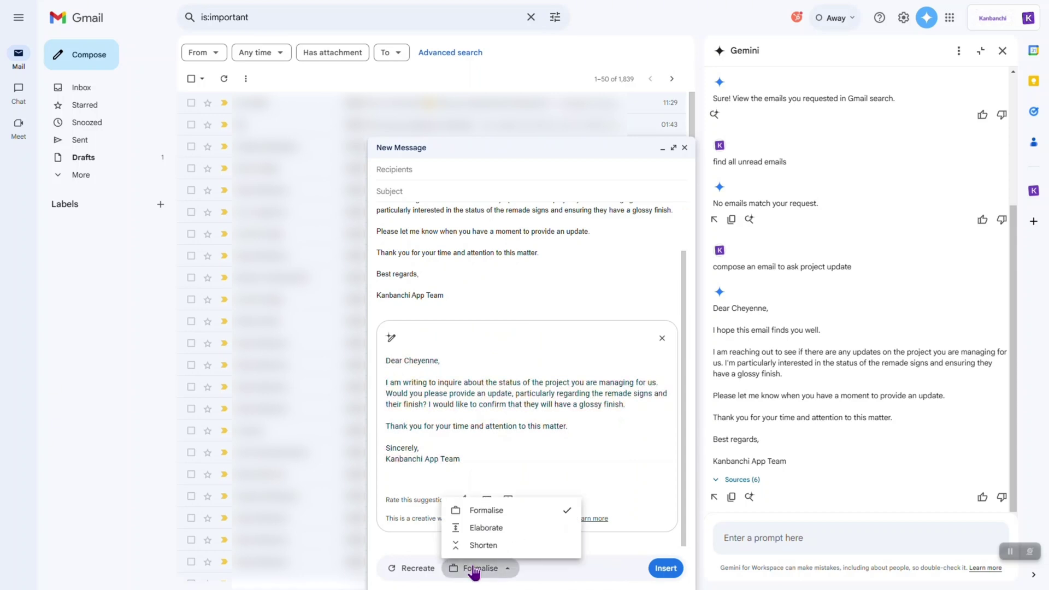
left_click(488, 528)
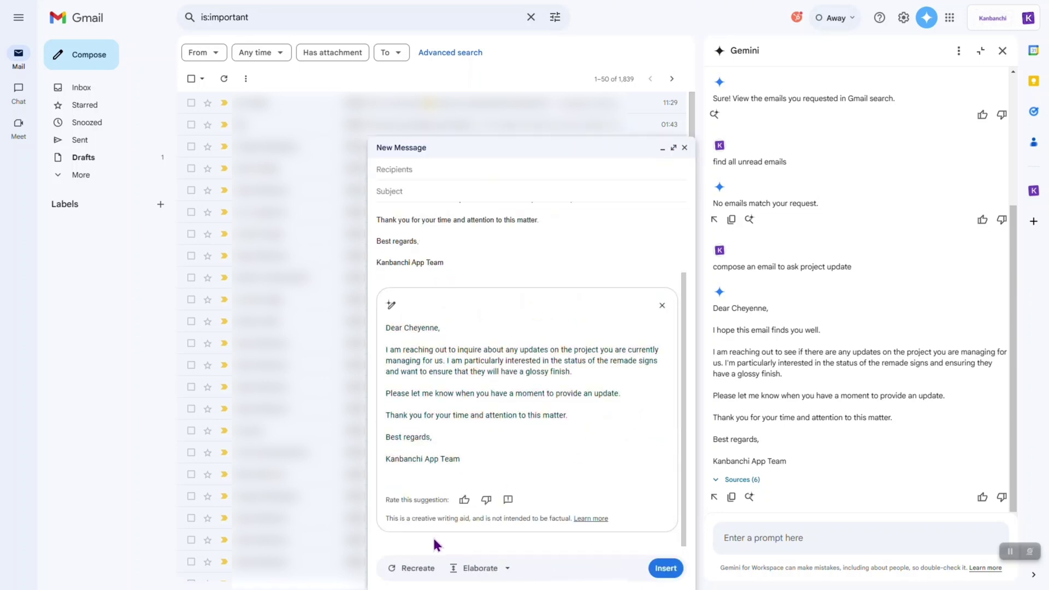
left_click(414, 568)
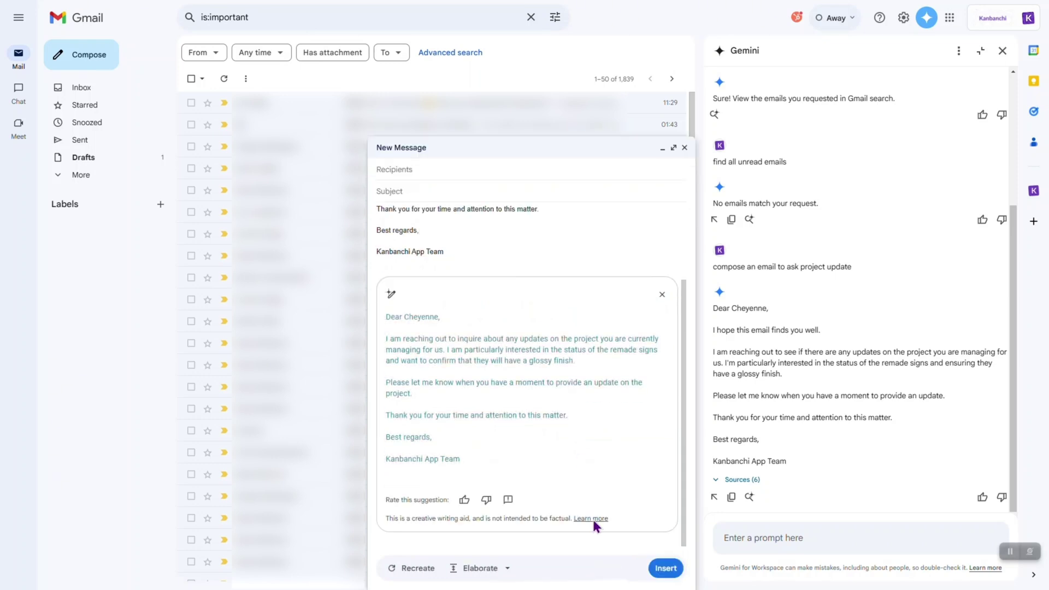
left_click(665, 569)
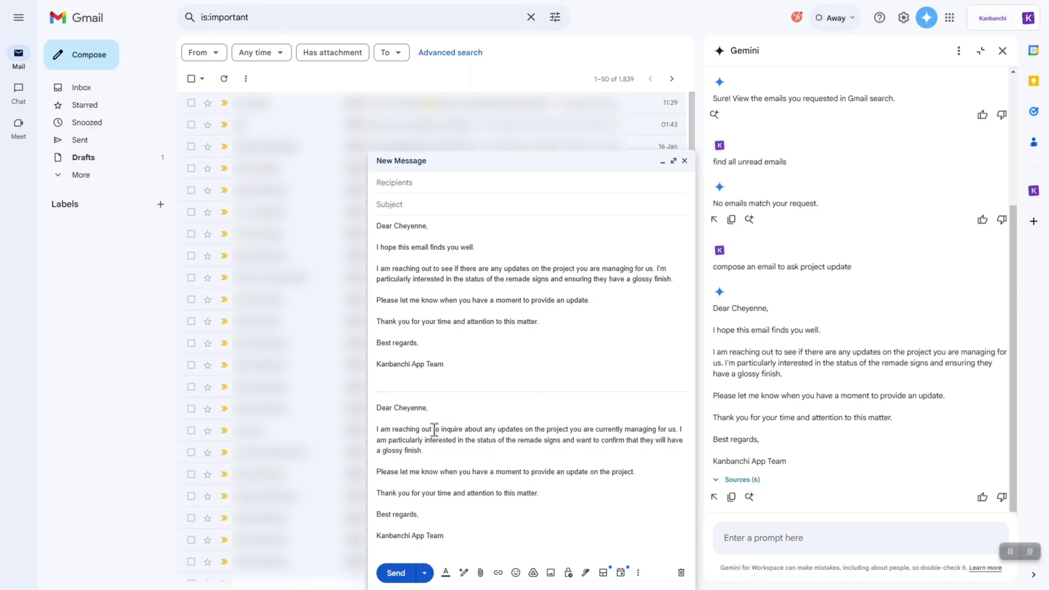
Step: Delete the original draft's signature lines, then type @ in the Gemini prompt box
mouse_move(393, 405)
left_mouse_down()
mouse_move(386, 382)
mouse_move(396, 391)
left_mouse_up()
left_click(391, 398)
key("BackSpace")
key("BackSpace")
key("BackSpace")
key("BackSpace")
key("BackSpace")
key("BackSpace")
key("BackSpace")
key("BackSpace")
key("BackSpace")
key("BackSpace")
key("BackSpace")
key("BackSpace")
key("BackSpace")
key("BackSpace")
key("BackSpace")
key("BackSpace")
key("BackSpace")
key("BackSpace")
key("BackSpace")
key("BackSpace")
key("BackSpace")
key("BackSpace")
key("BackSpace")
key("BackSpace")
key("BackSpace")
key("BackSpace")
key("BackSpace")
key("BackSpace")
key("BackSpace")
key("BackSpace")
key("BackSpace")
key("BackSpace")
key("BackSpace")
key("BackSpace")
key("BackSpace")
key("BackSpace")
key("BackSpace")
key("BackSpace")
key("BackSpace")
key("BackSpace")
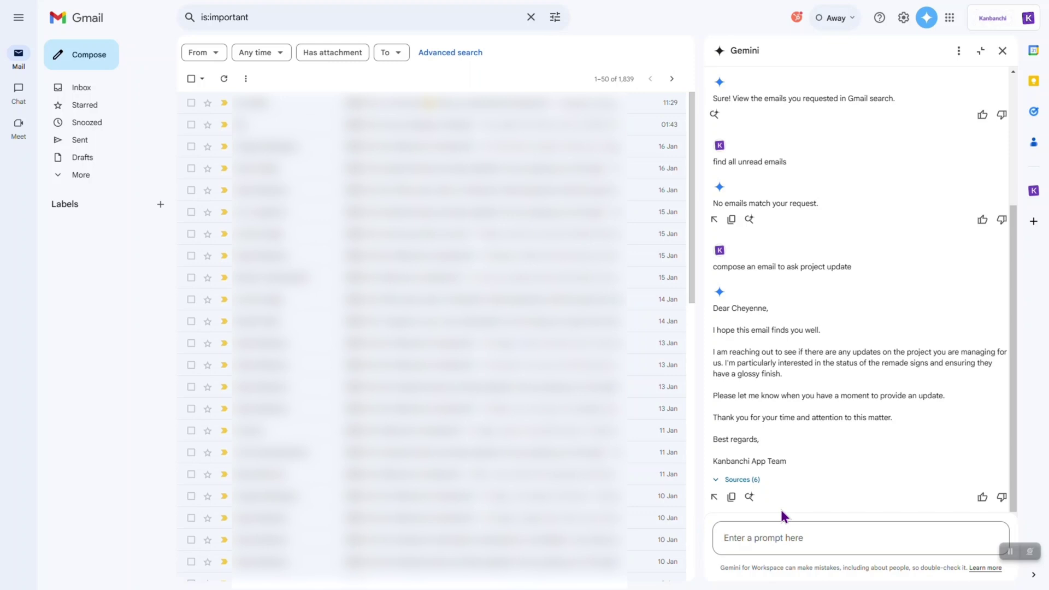
type("@")
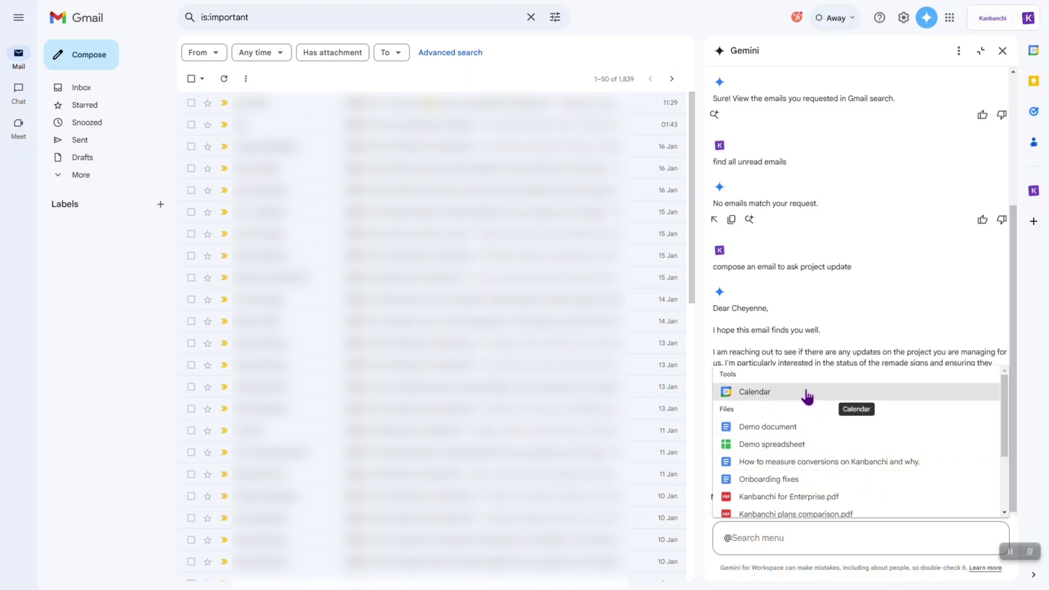
left_click(807, 398)
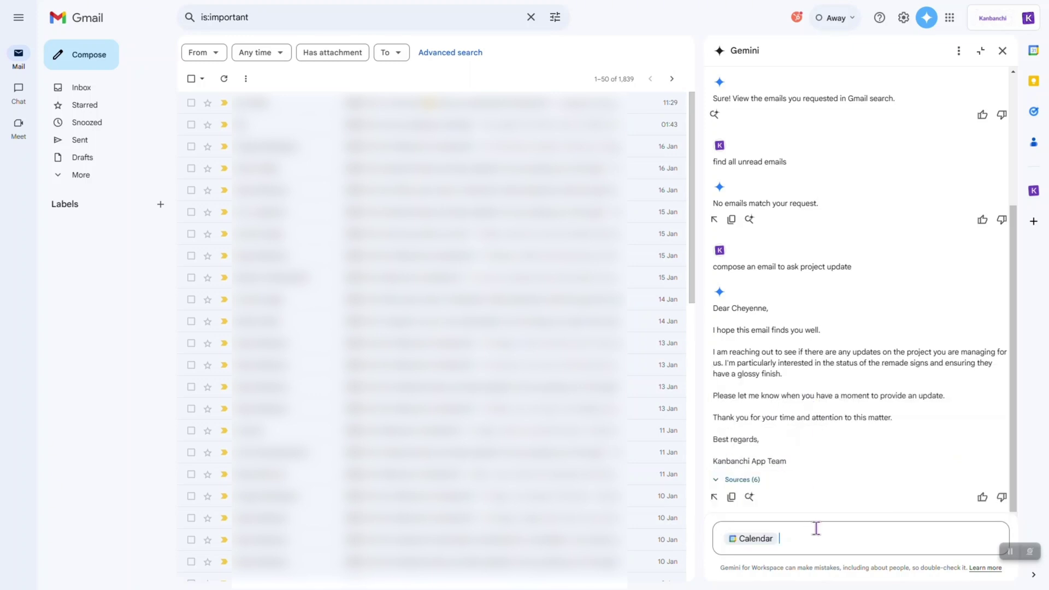
type("create a meeting and compose an email with invitation")
key("Return")
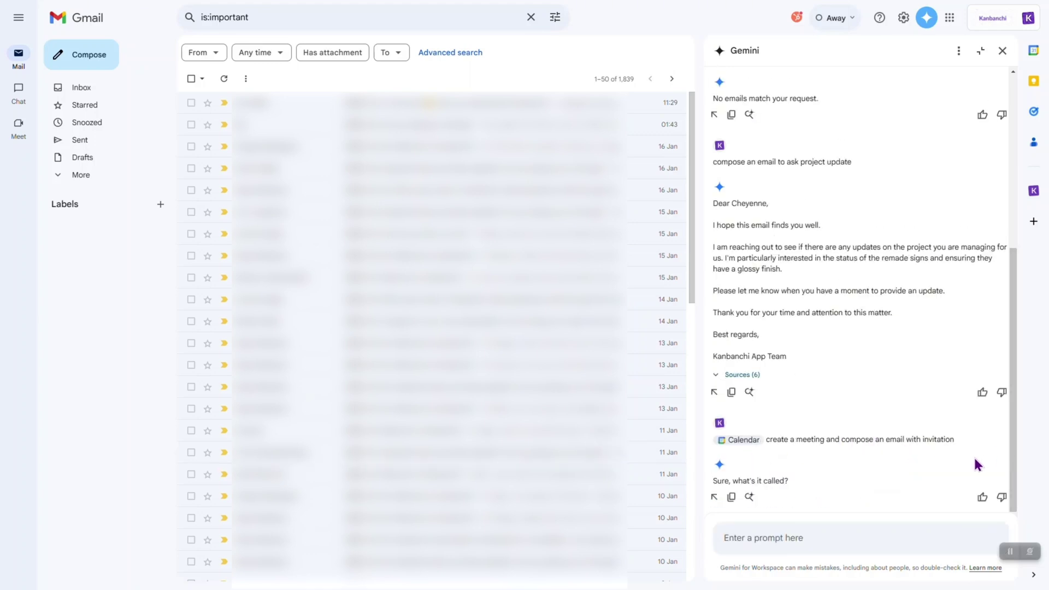
left_click(851, 530)
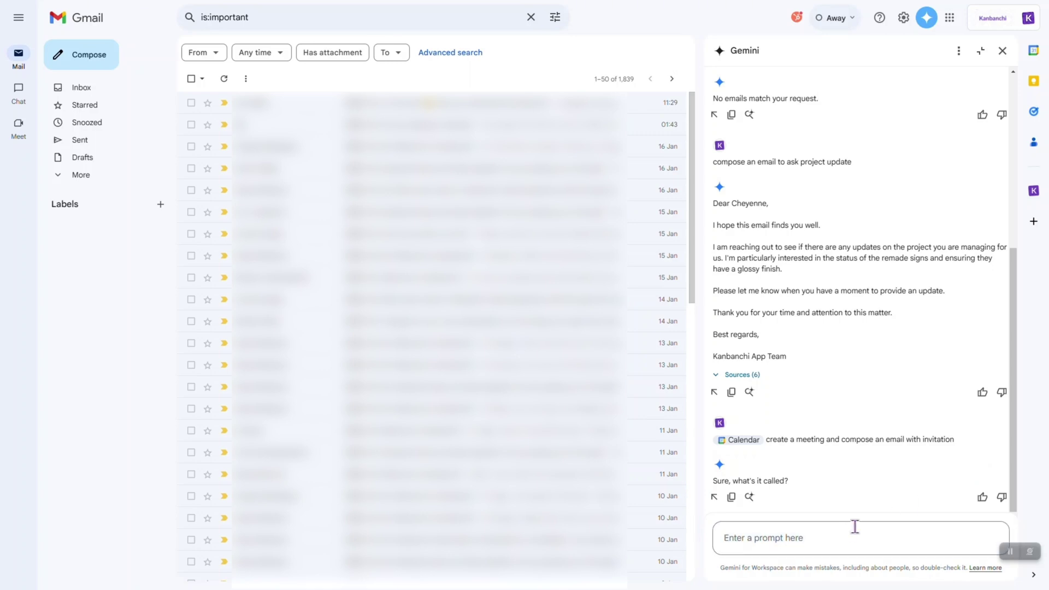
type("team meeting")
key("Return")
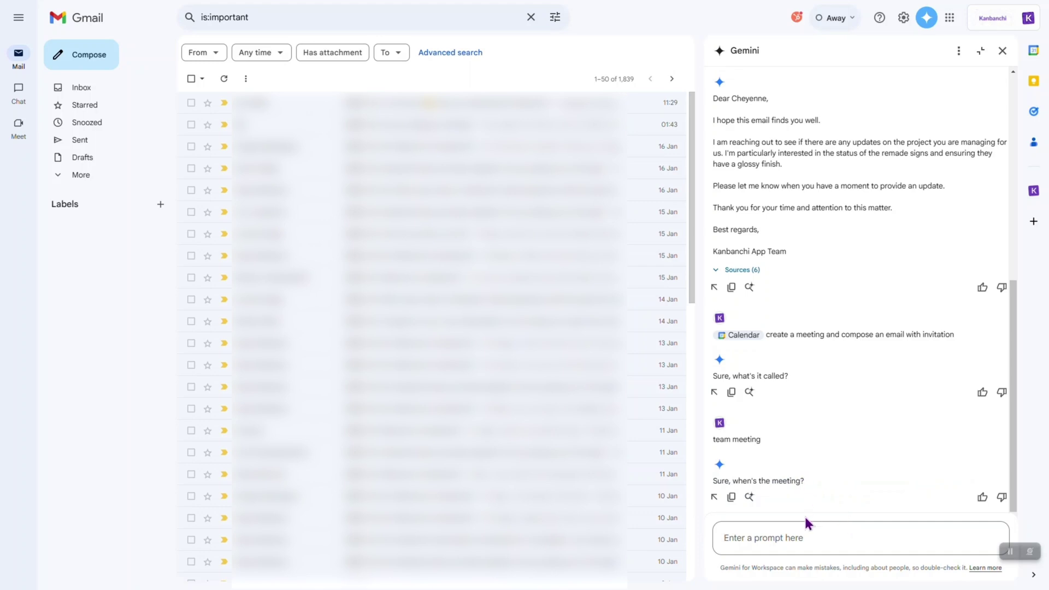
type("today")
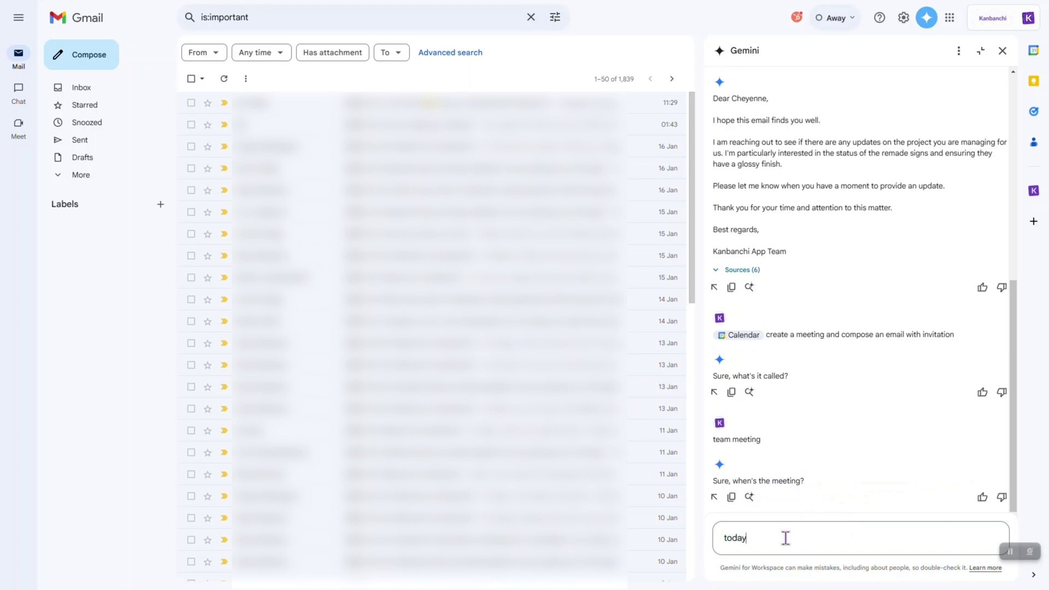
type(" at 5pm")
key("Return")
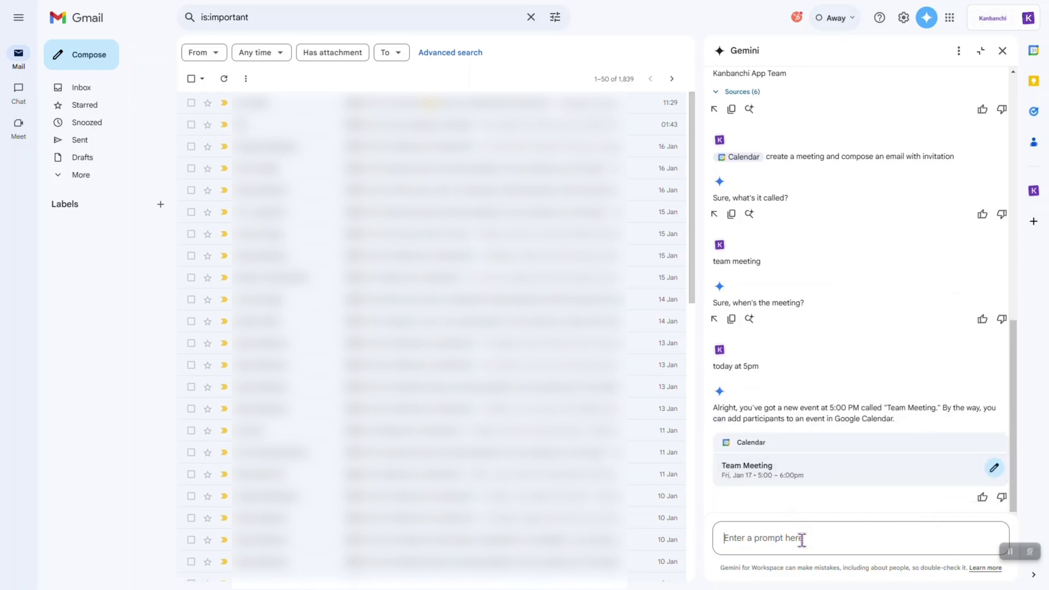
left_click(756, 448)
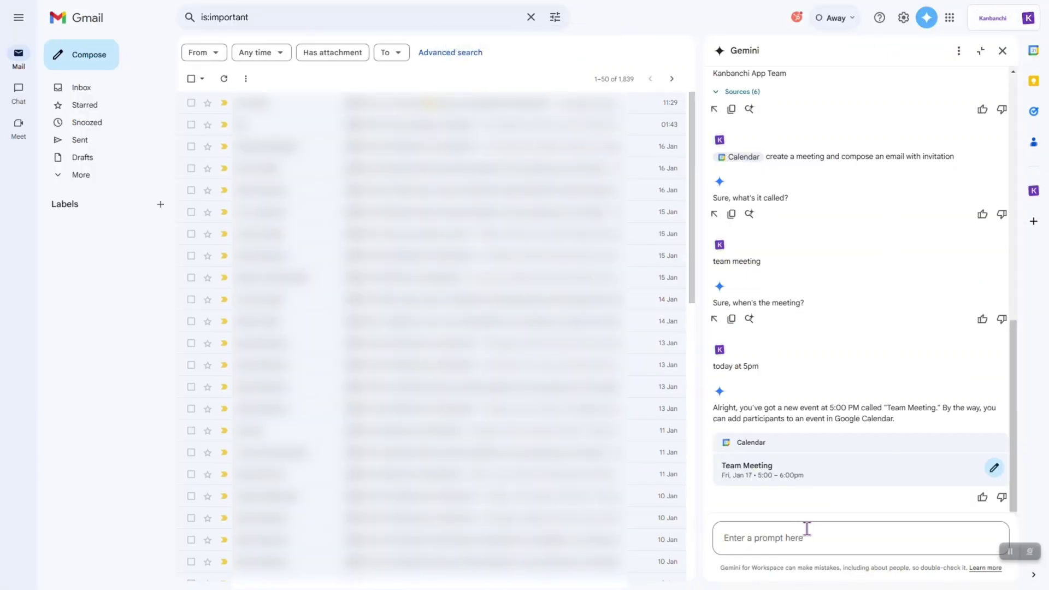
Step: Ask Gemini to 'compose an email to invite to this meeting'
type("compose a n email to invite to this mee")
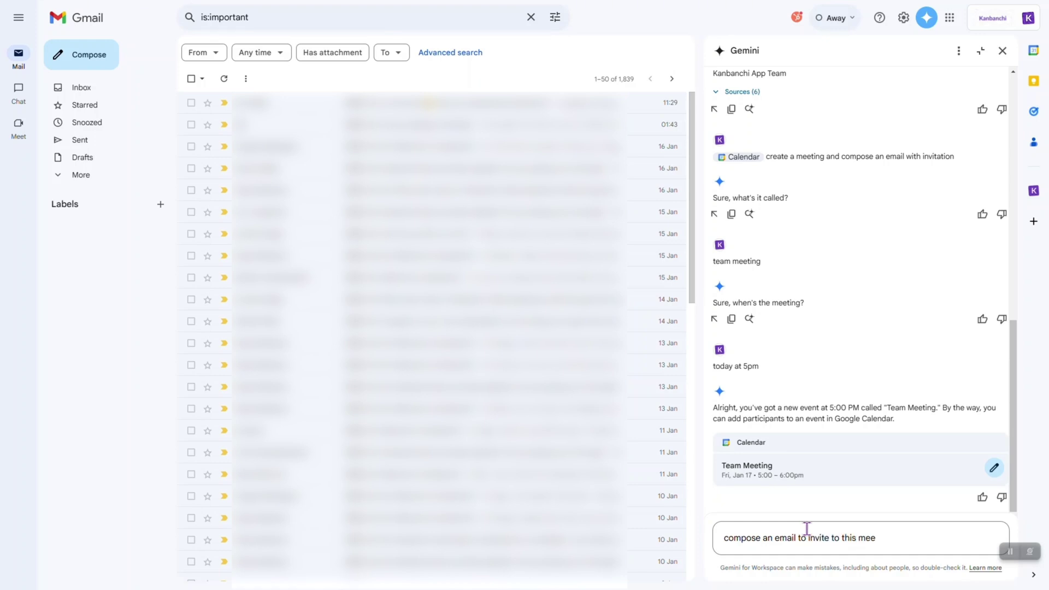
type("ting")
key("Return")
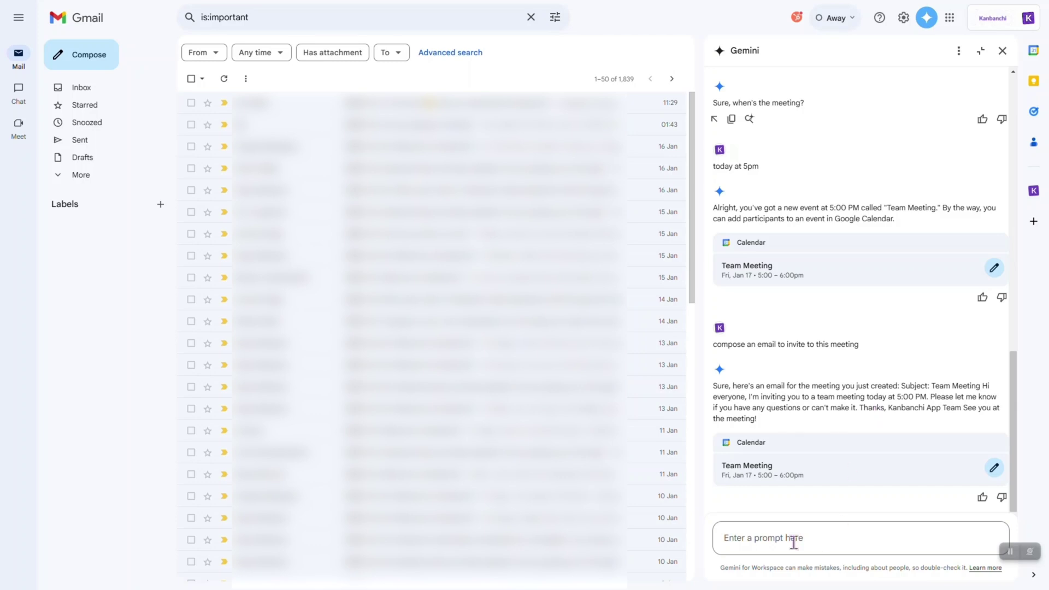
type("@")
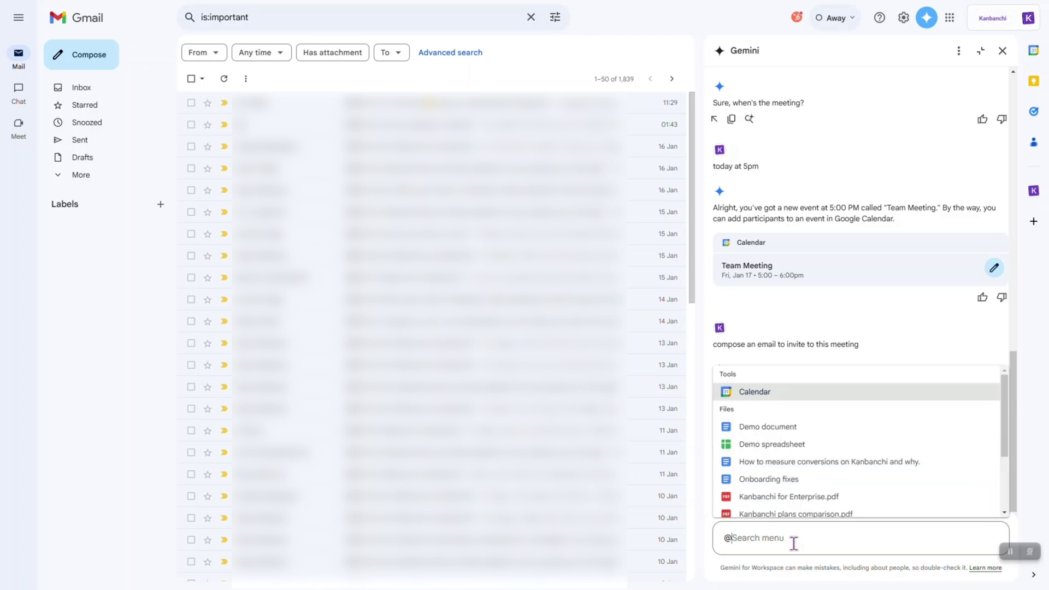
key("Down")
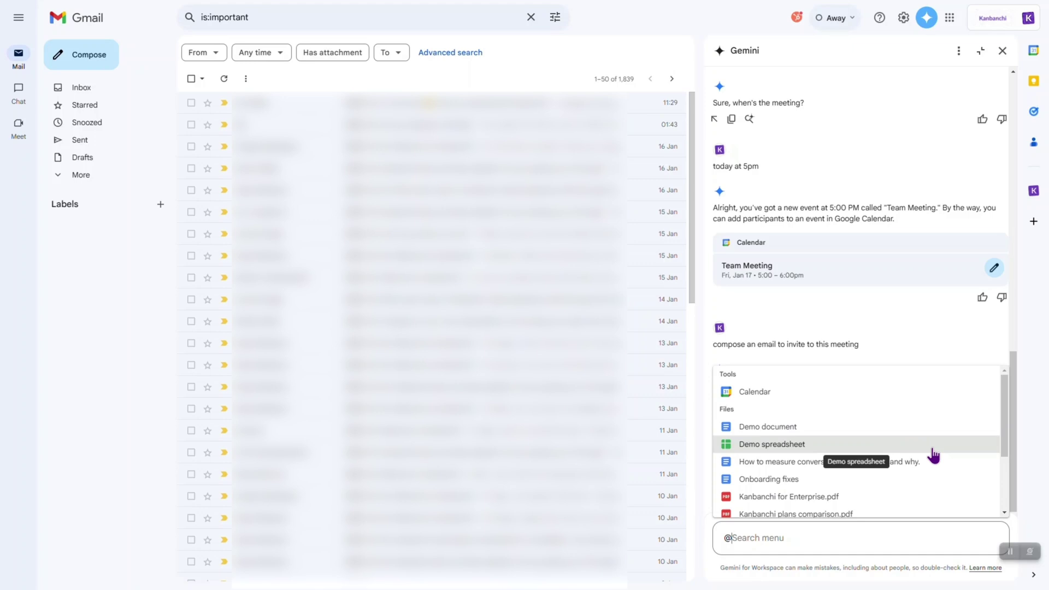
left_click(814, 313)
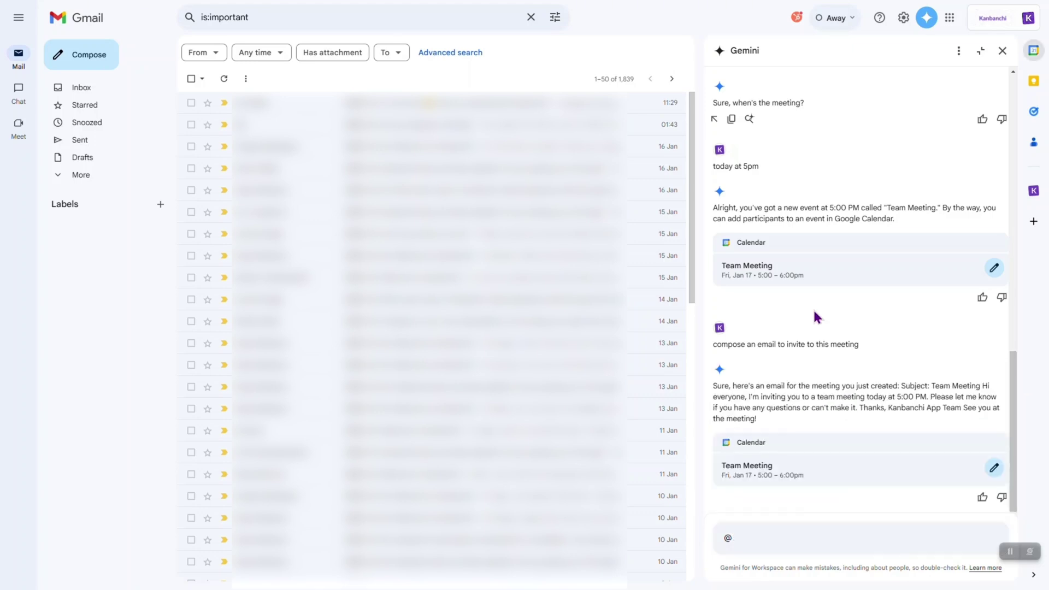